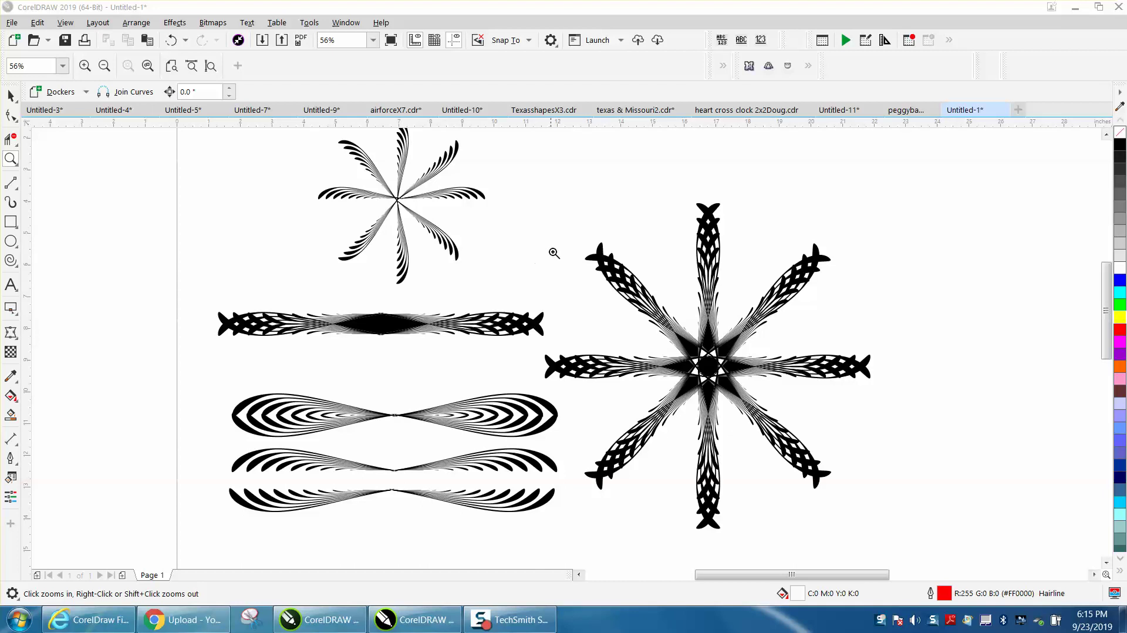
Draw a red concentric spiral to the left of the page.
drag(545, 239, 872, 506)
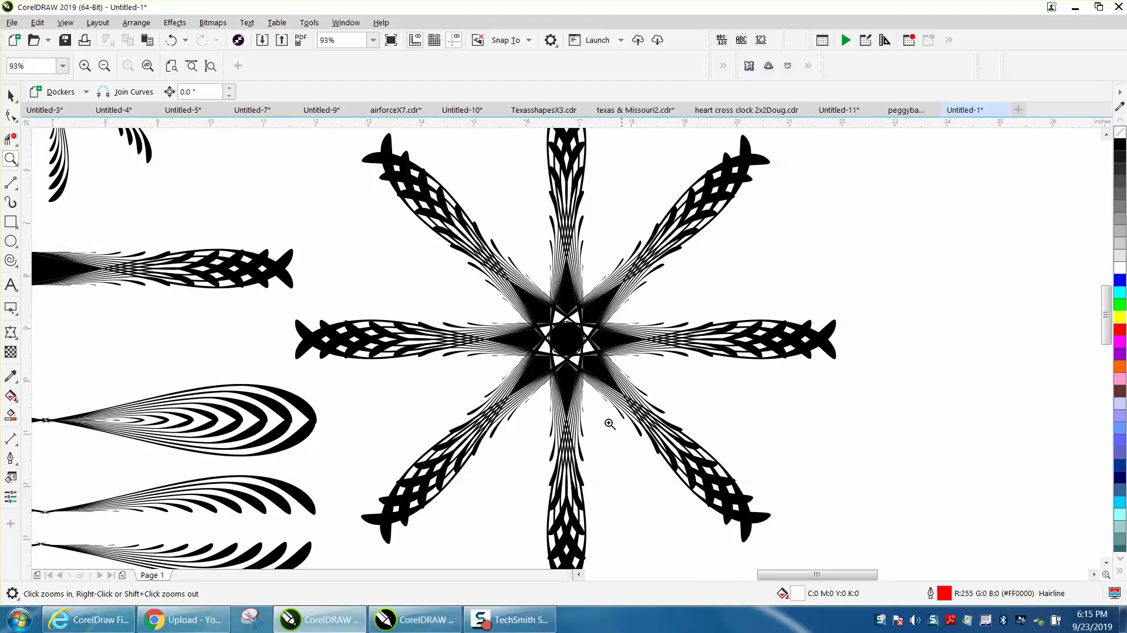
right_click(568, 407)
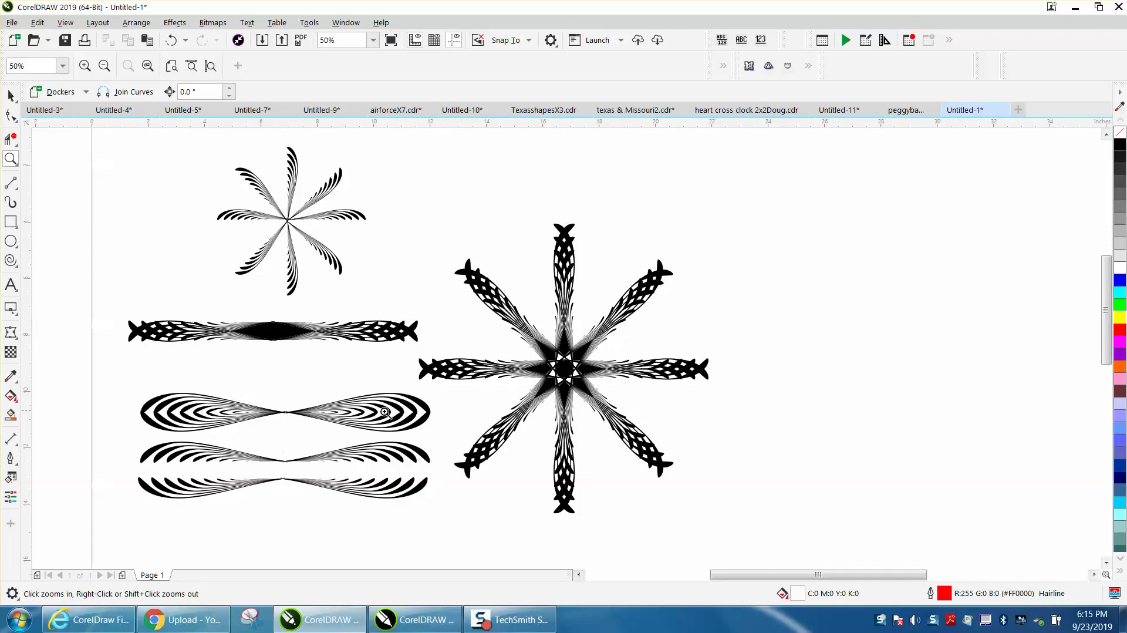
drag(113, 312, 447, 376)
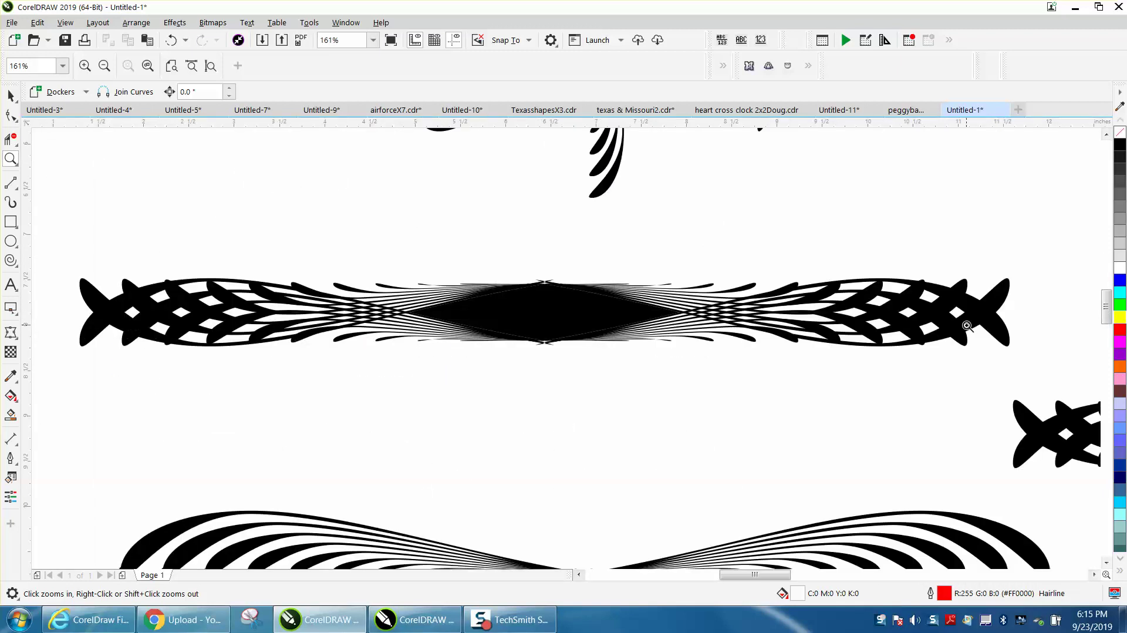
scroll(926, 326, down, 3)
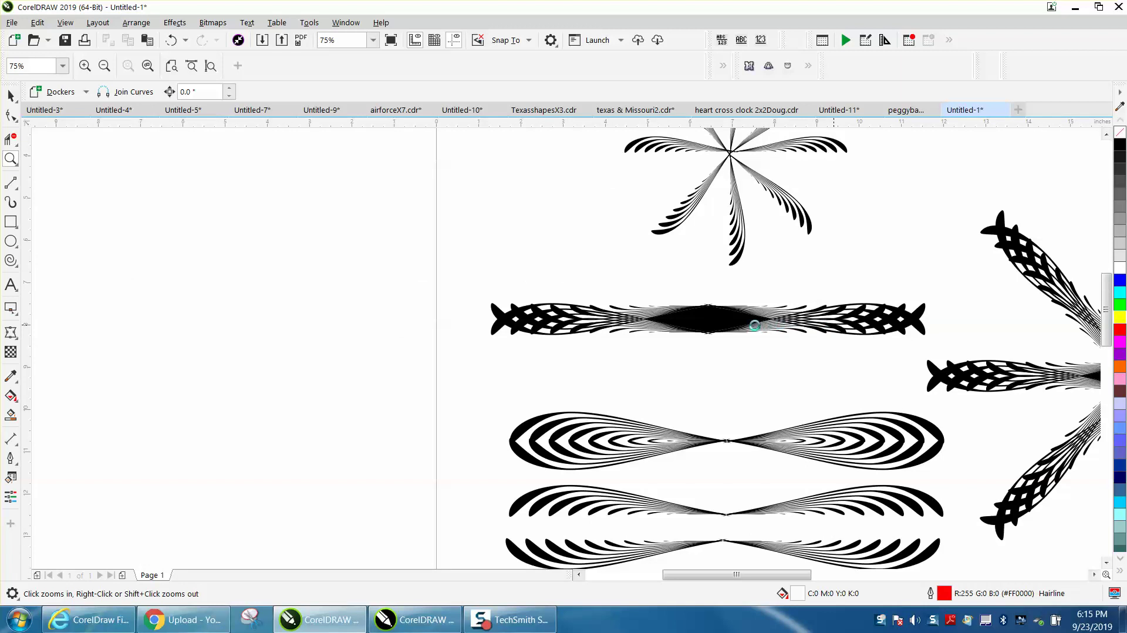
scroll(811, 354, down, 1)
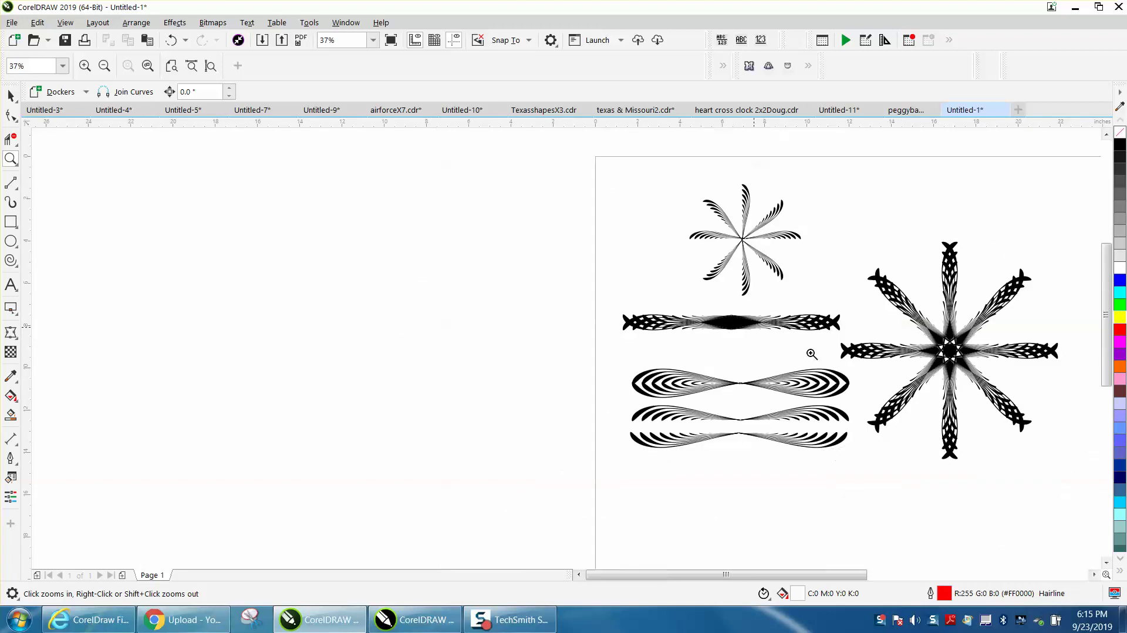
click(11, 260)
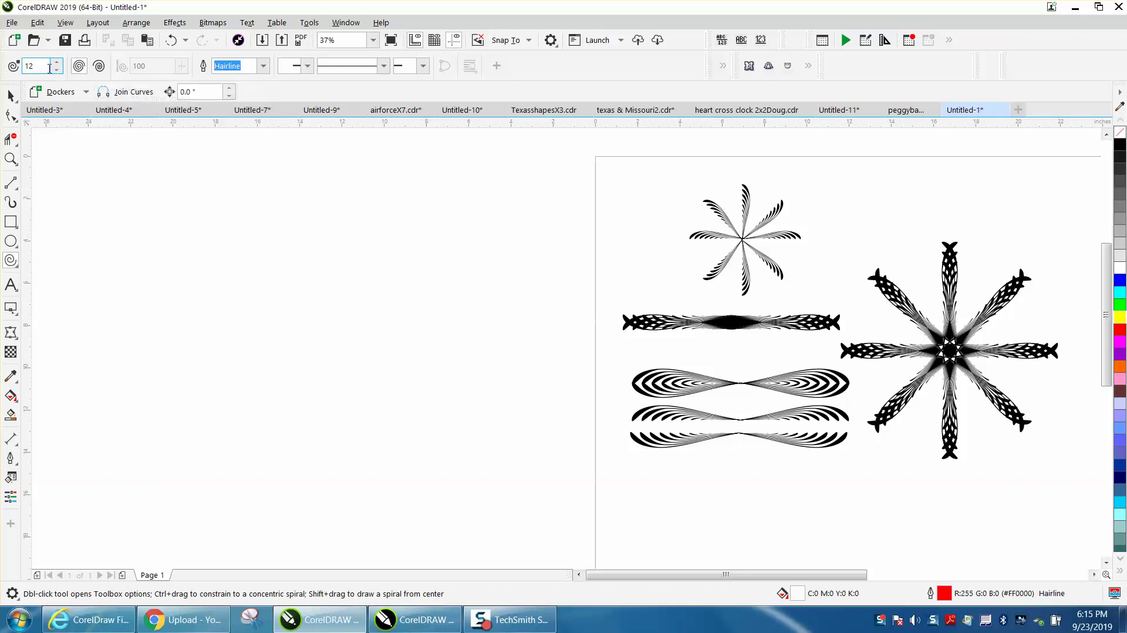
drag(444, 285, 256, 405)
Mirror the spiral vertically, horizontally, then vertically again, and deselect it.
click(11, 95)
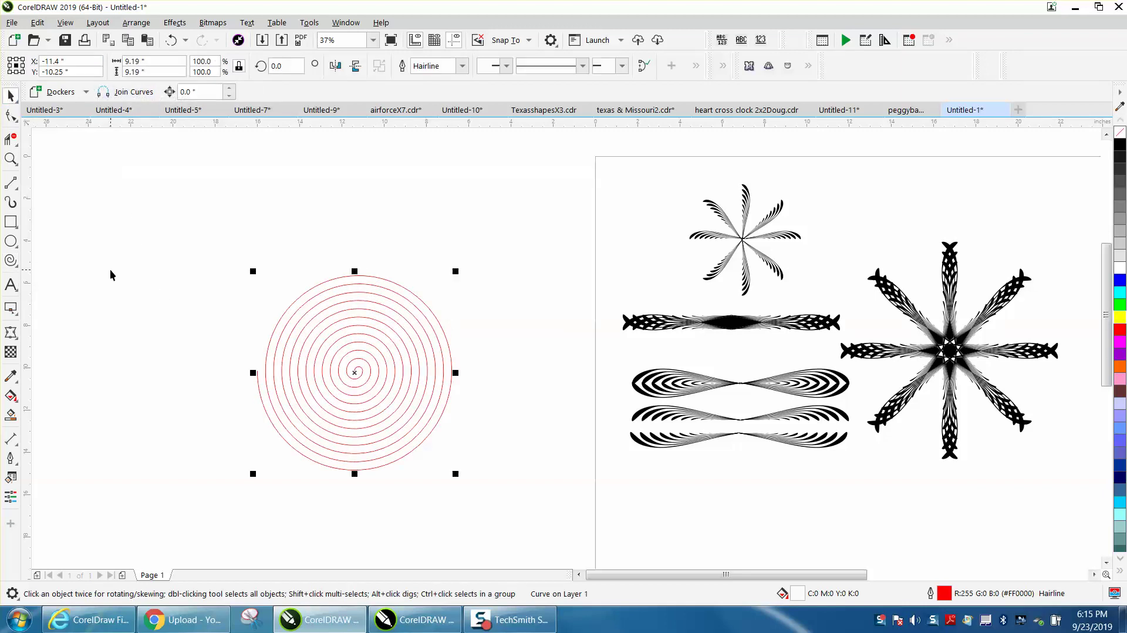
click(355, 66)
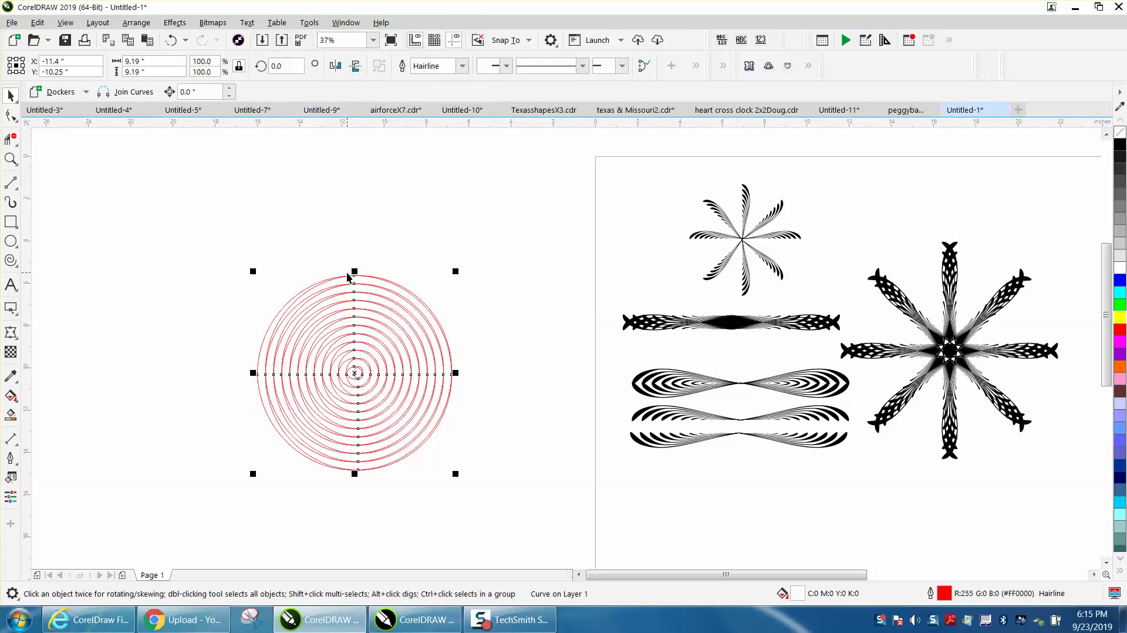
click(335, 66)
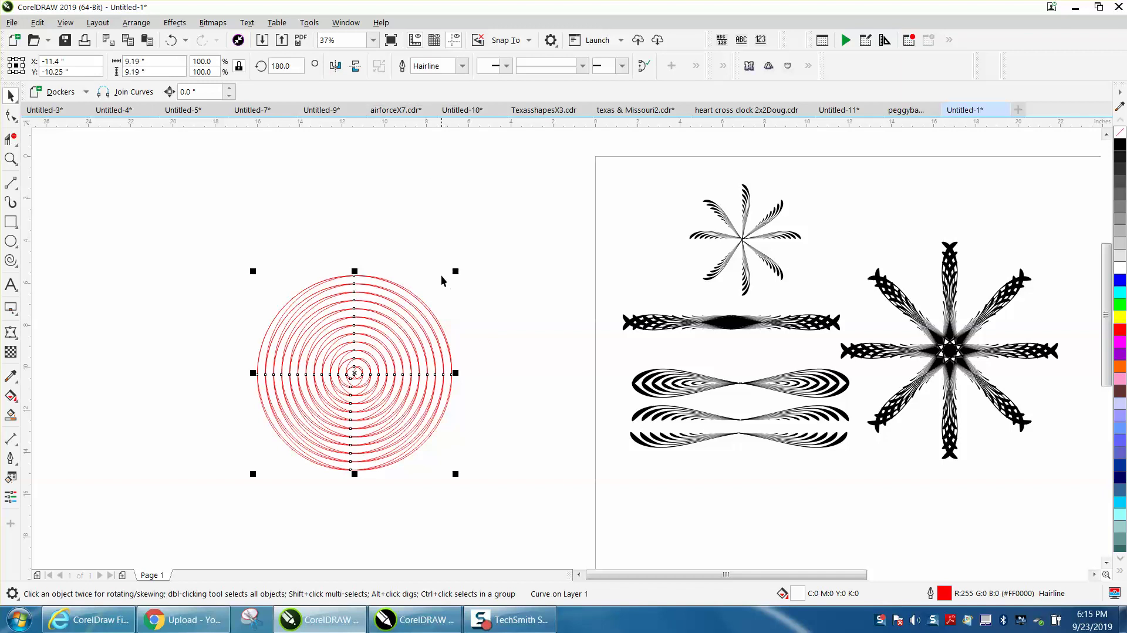
click(356, 69)
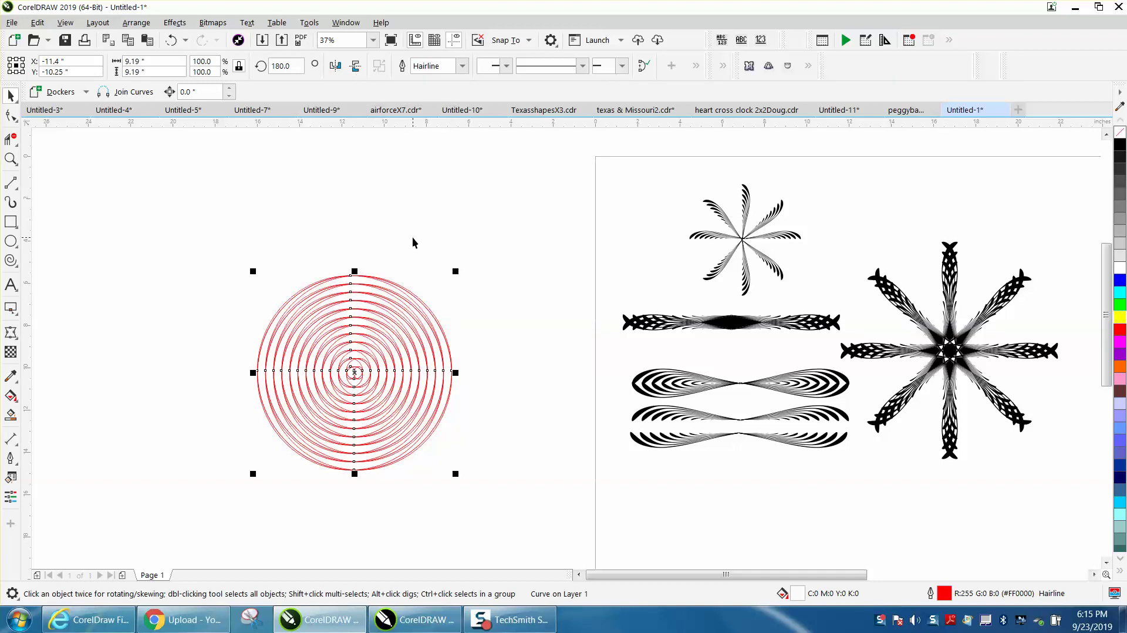
click(212, 264)
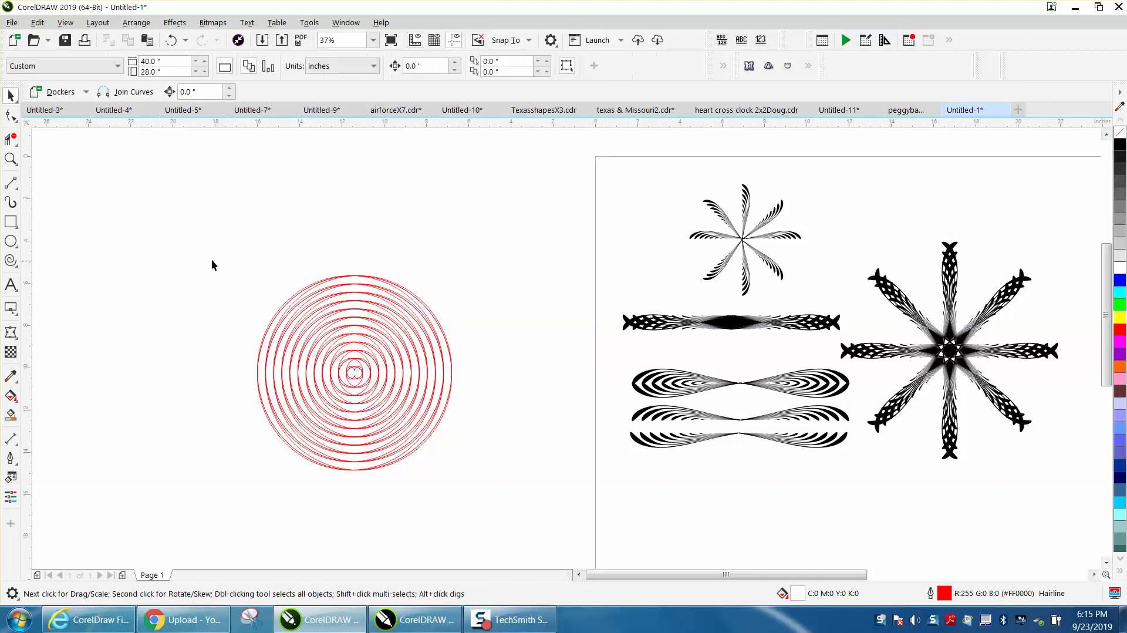
click(10, 158)
drag(544, 474, 543, 472)
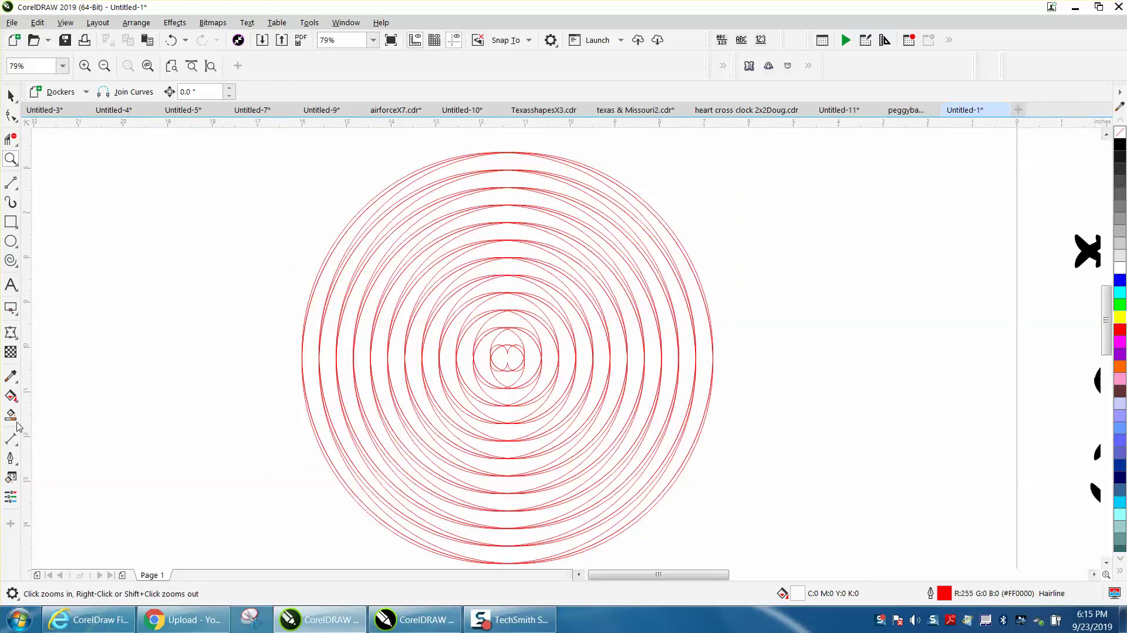
click(10, 415)
click(509, 164)
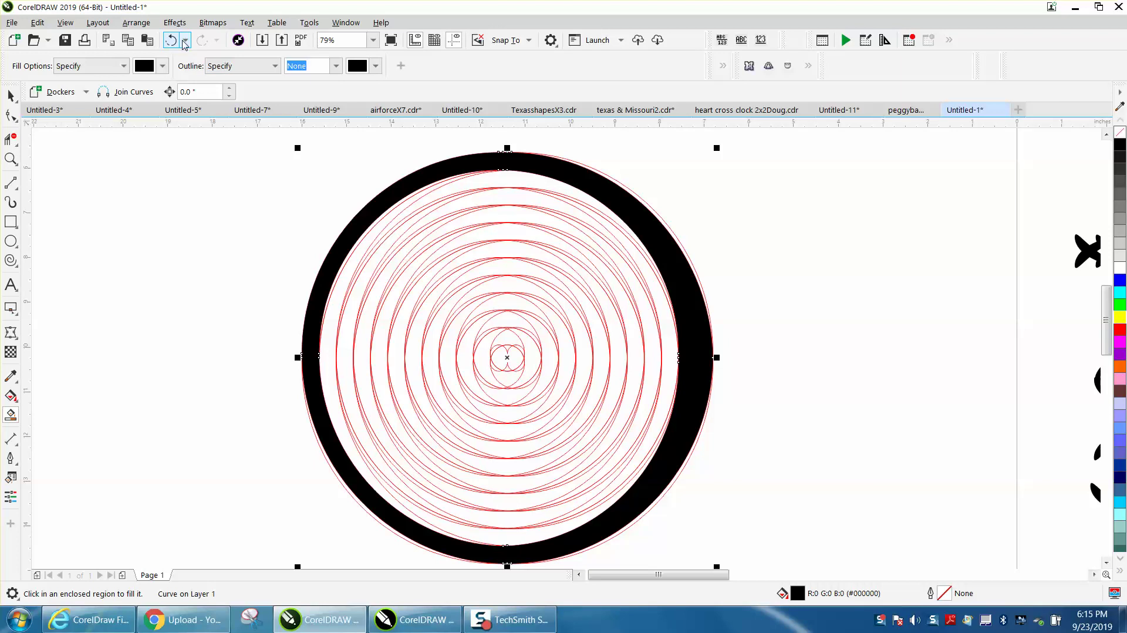
click(186, 40)
click(201, 62)
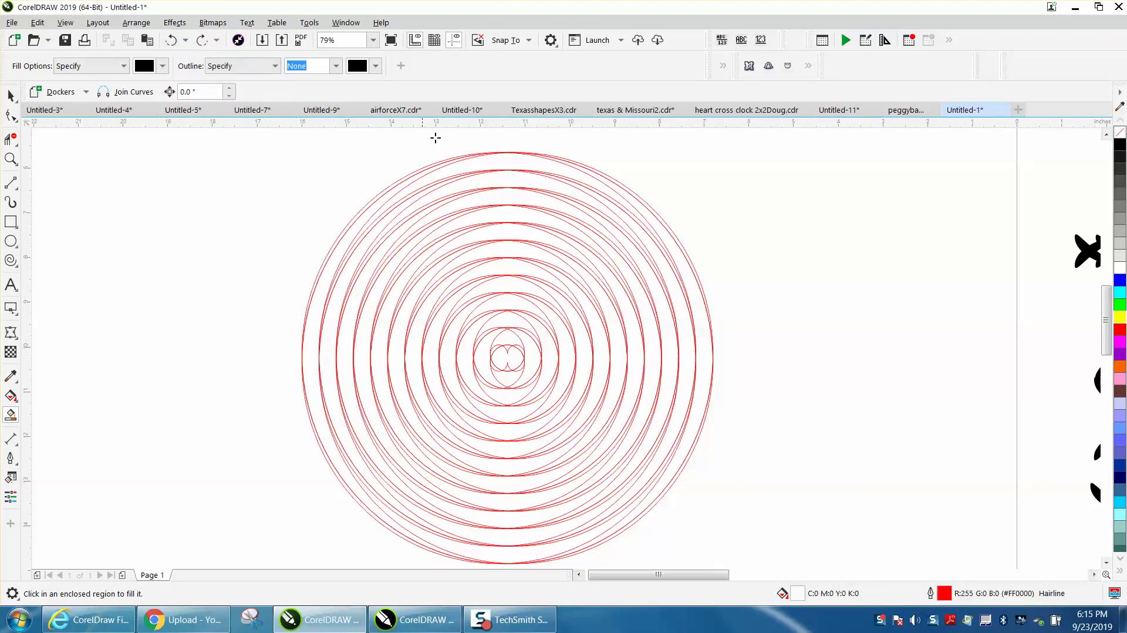
click(509, 165)
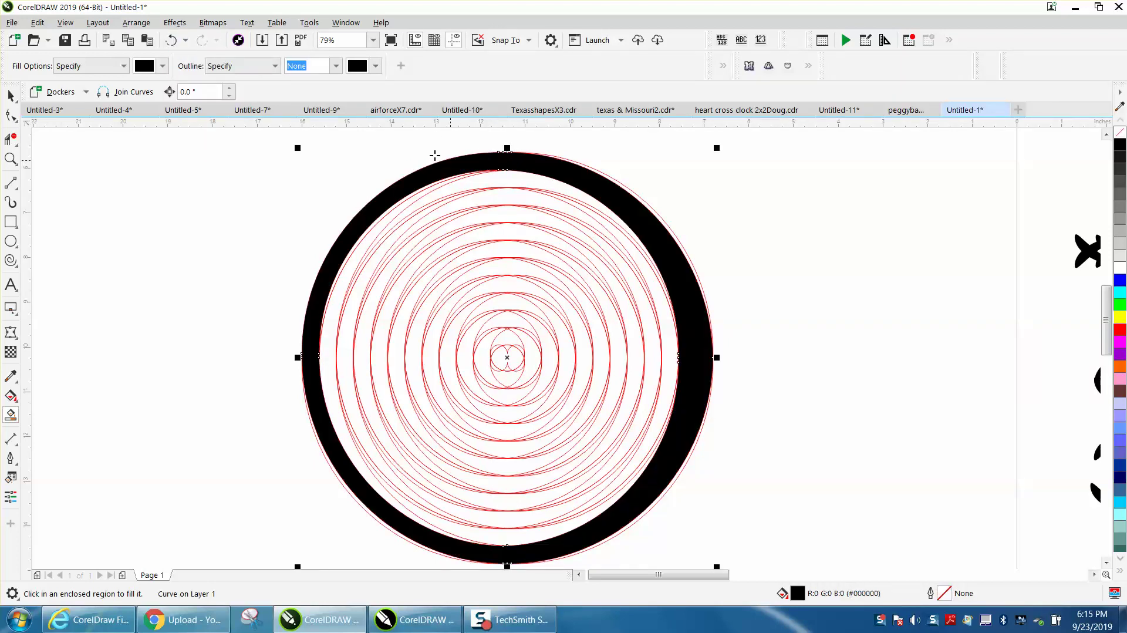
key(ctrl+z)
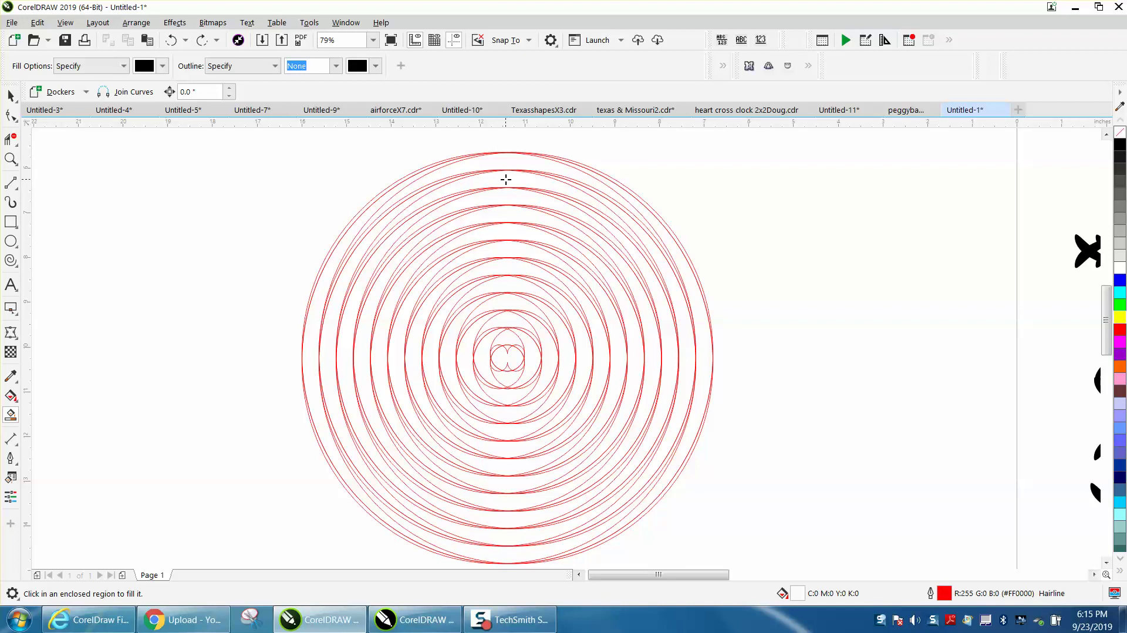
click(508, 182)
click(513, 206)
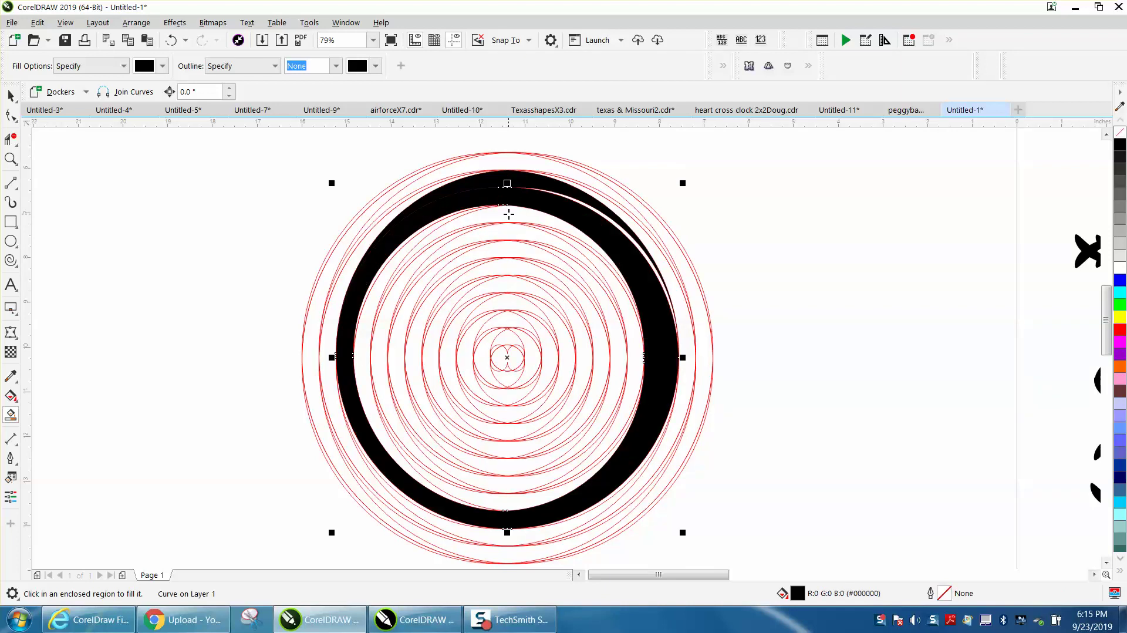
click(172, 40)
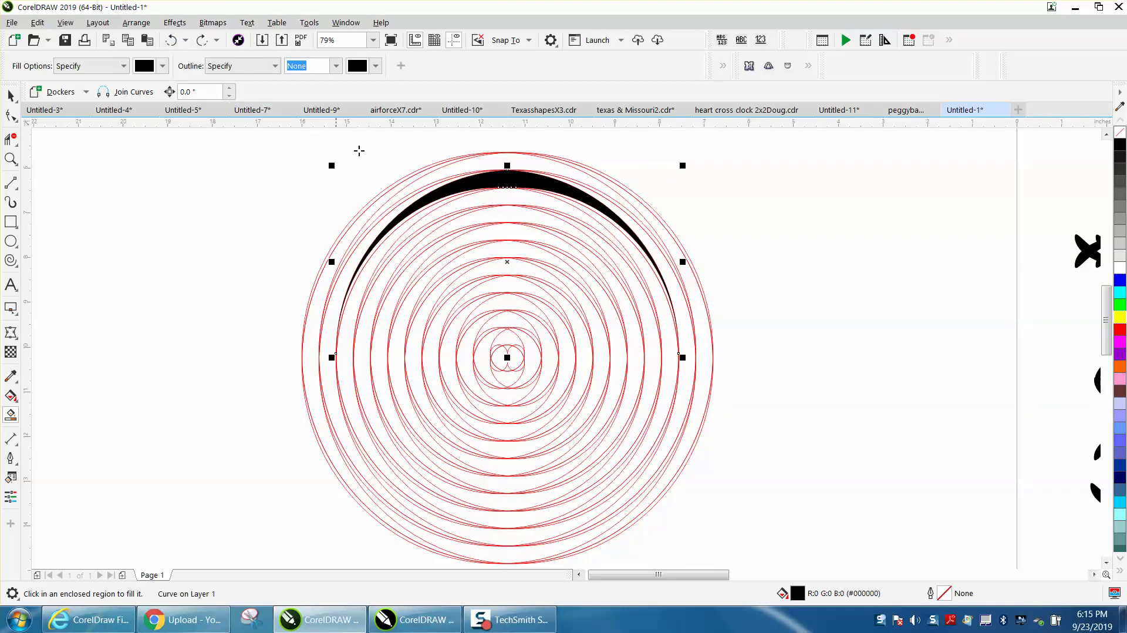
click(172, 40)
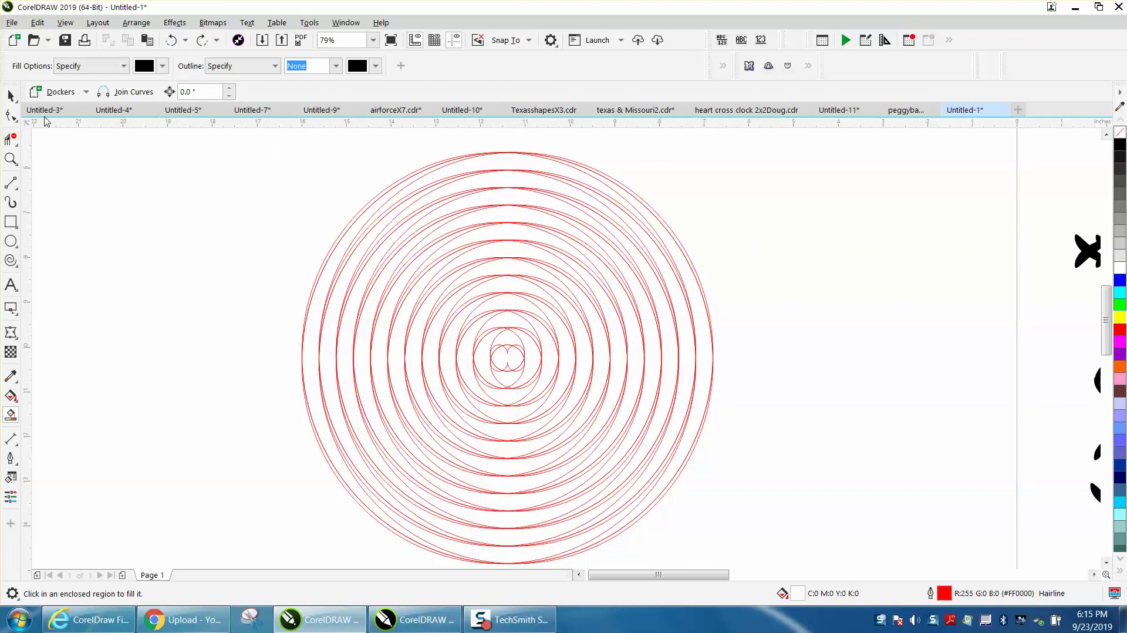
click(11, 95)
Combine the four overlapping spirals into one curve.
drag(224, 144, 766, 506)
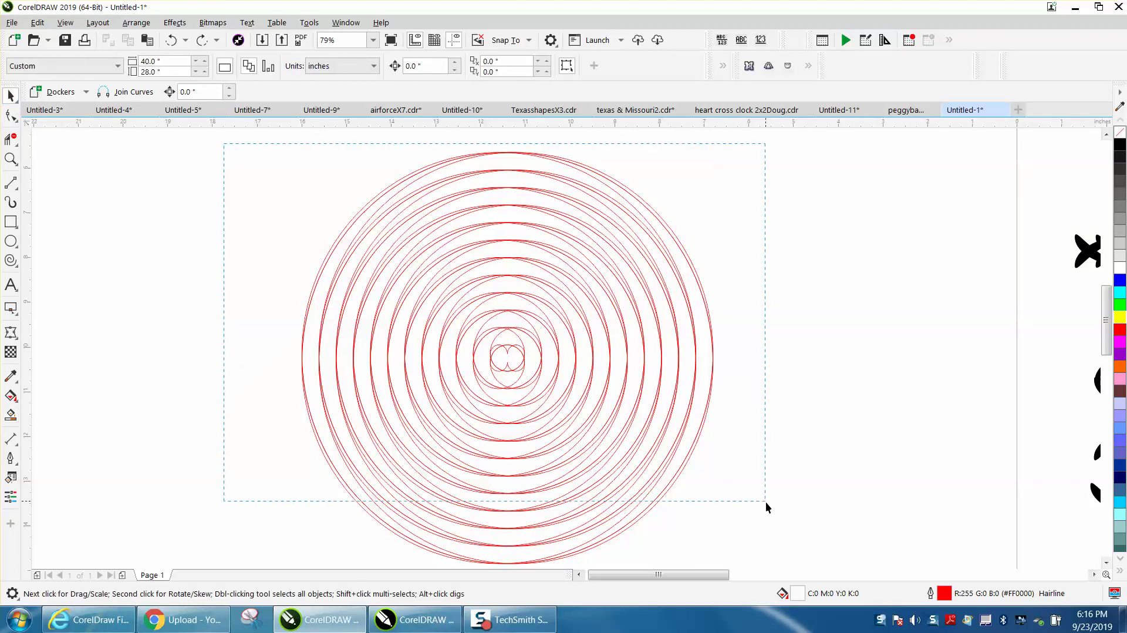
mouse_move(795, 556)
mouse_down()
mouse_move(798, 591)
mouse_move(784, 537)
mouse_up()
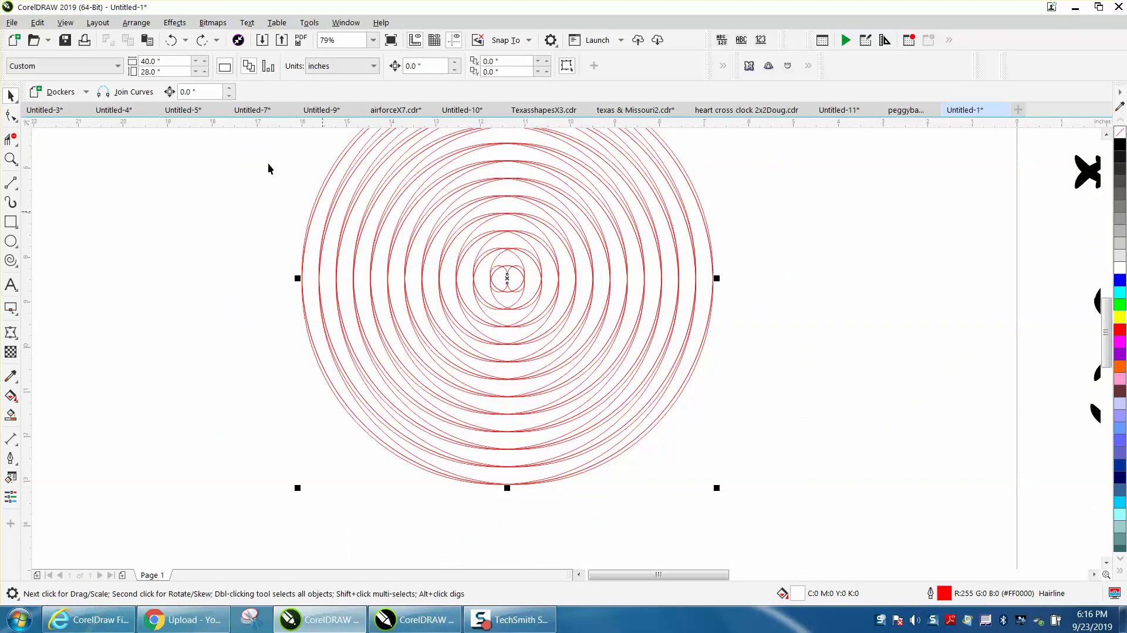
scroll(388, 249, down, 2)
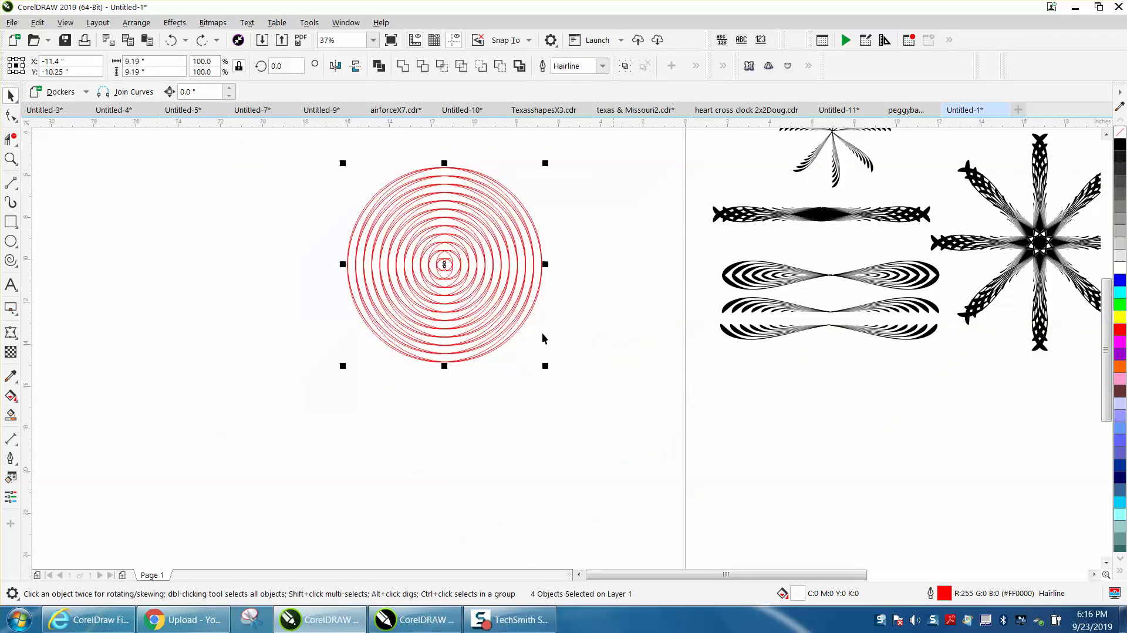
click(136, 23)
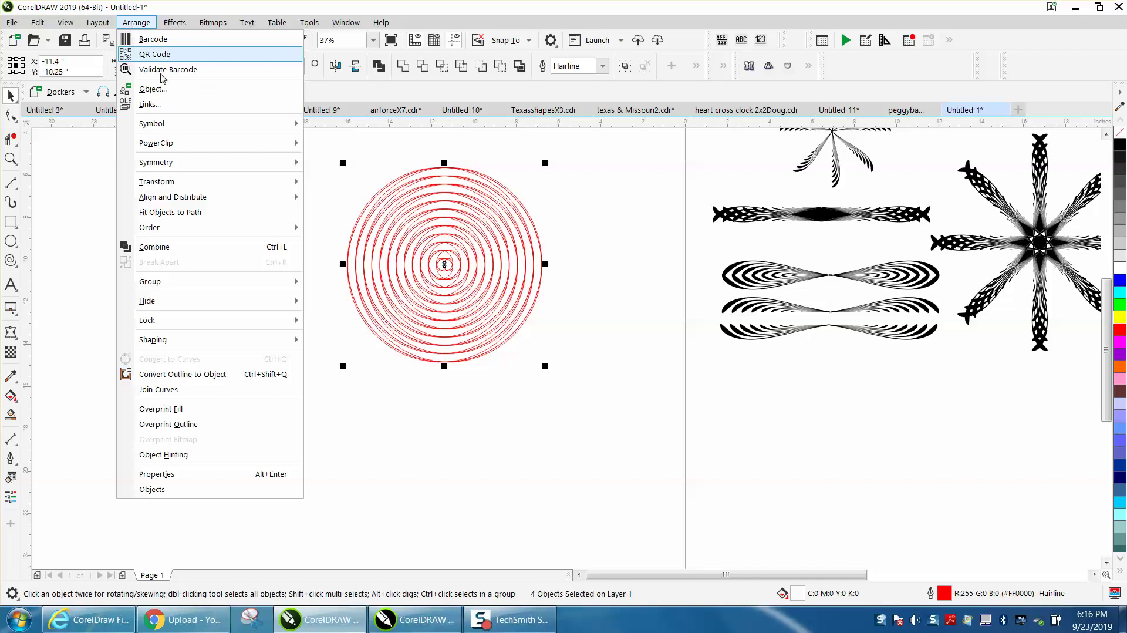
click(172, 248)
Smart Fill the alternating gaps across the spiral's upper half with black bands.
click(11, 158)
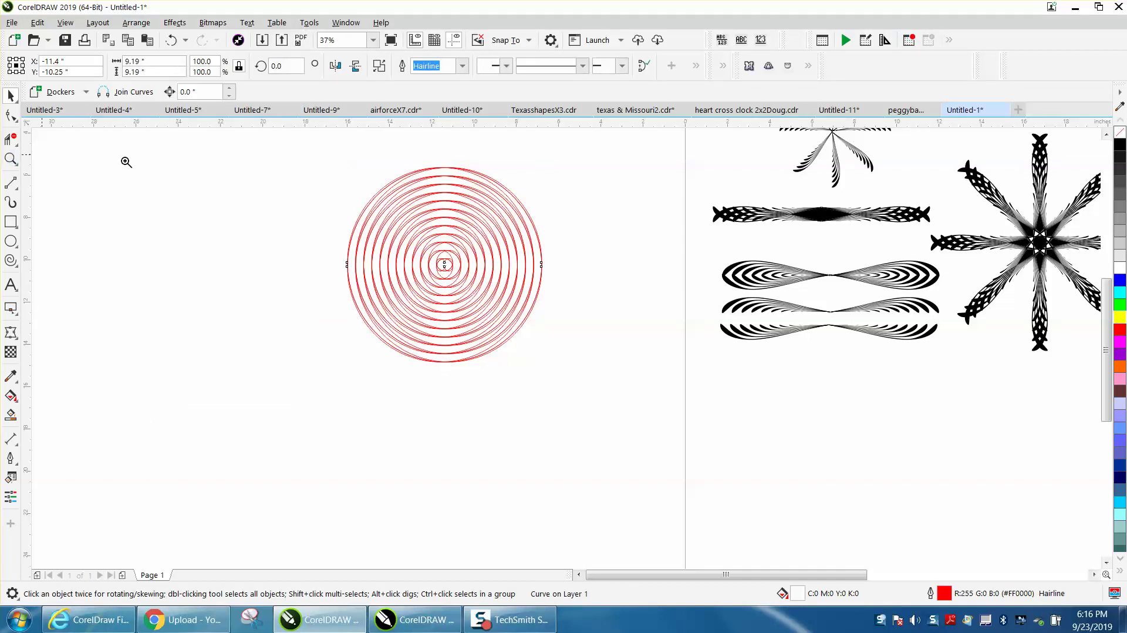
drag(327, 165, 606, 339)
click(11, 415)
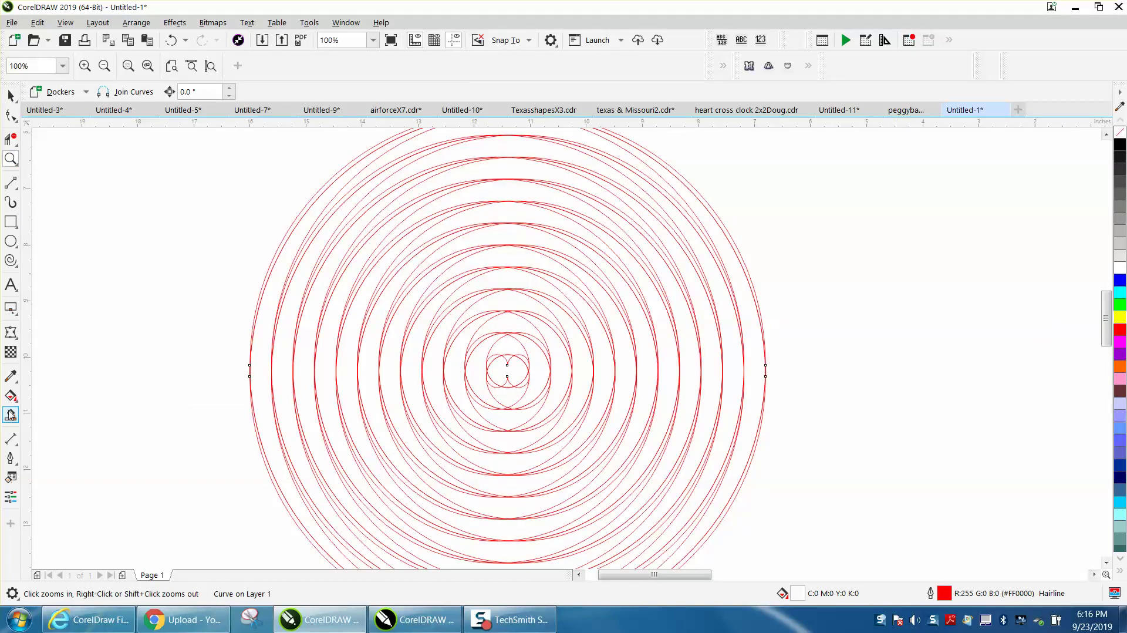
click(522, 155)
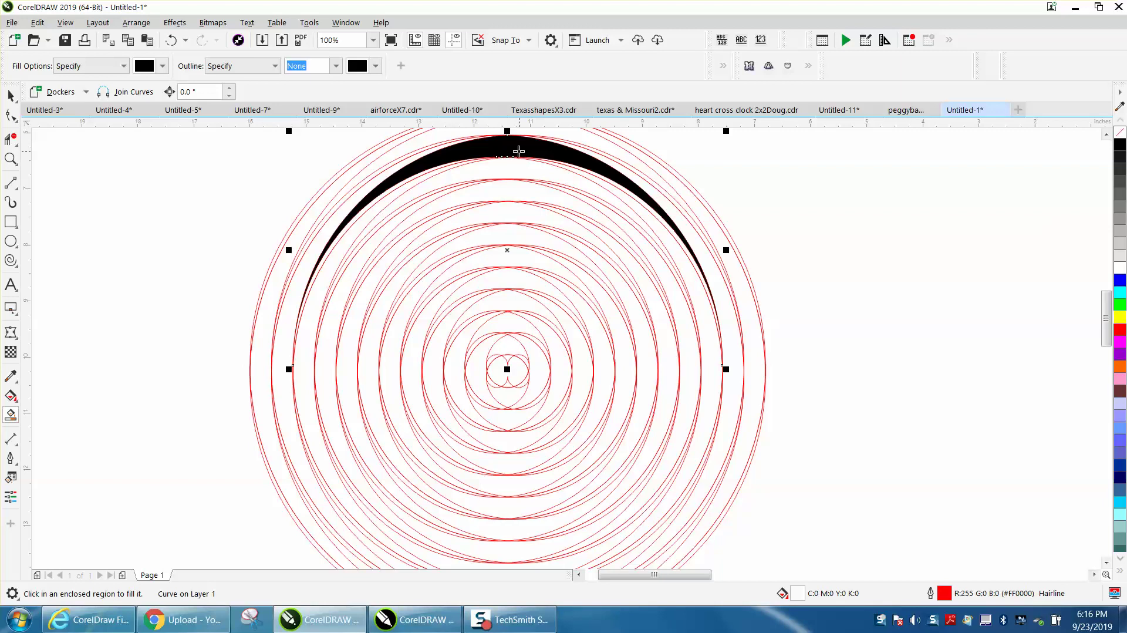
click(514, 174)
click(511, 188)
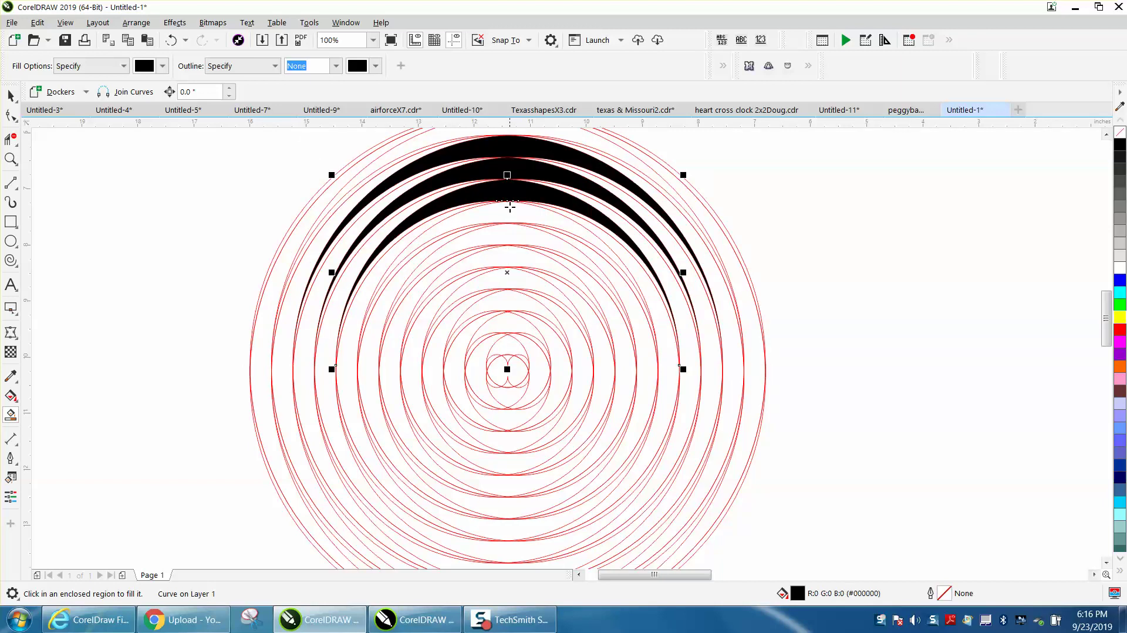
click(509, 211)
click(507, 233)
click(508, 254)
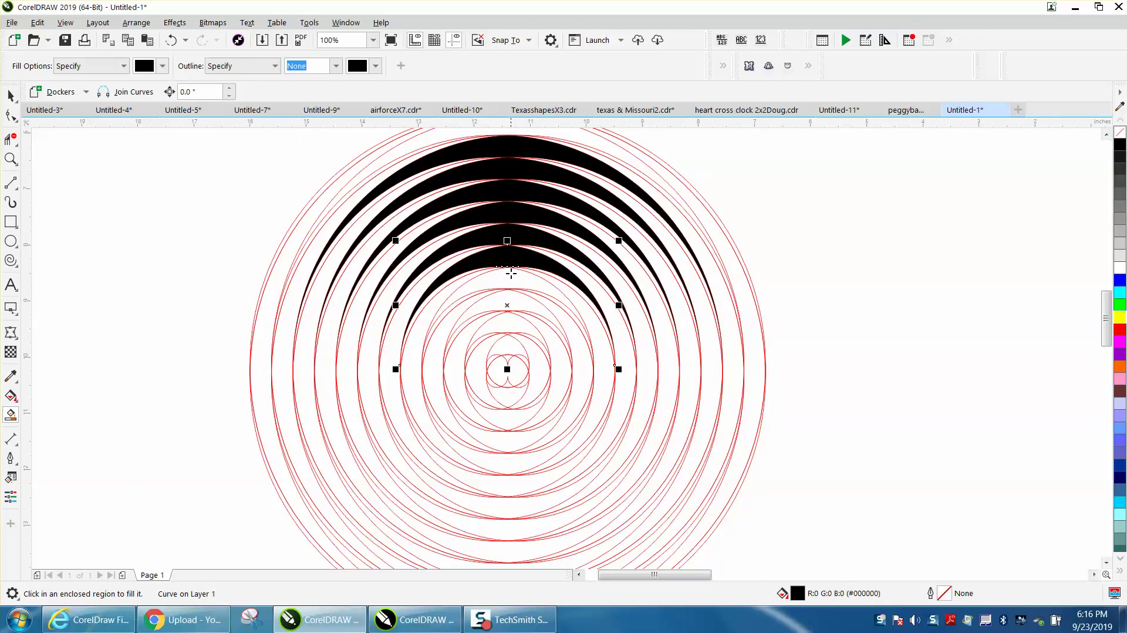
click(511, 277)
click(509, 297)
scroll(564, 181, down, 1)
click(544, 153)
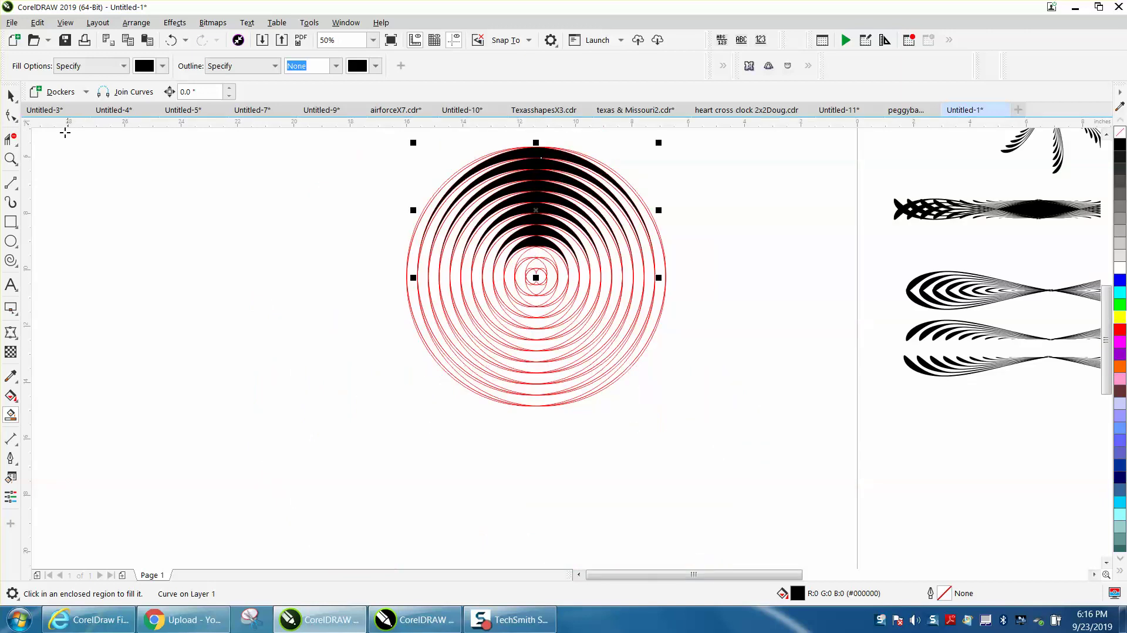
Select all the circles and bands and set their outline to No Color.
click(16, 105)
click(43, 103)
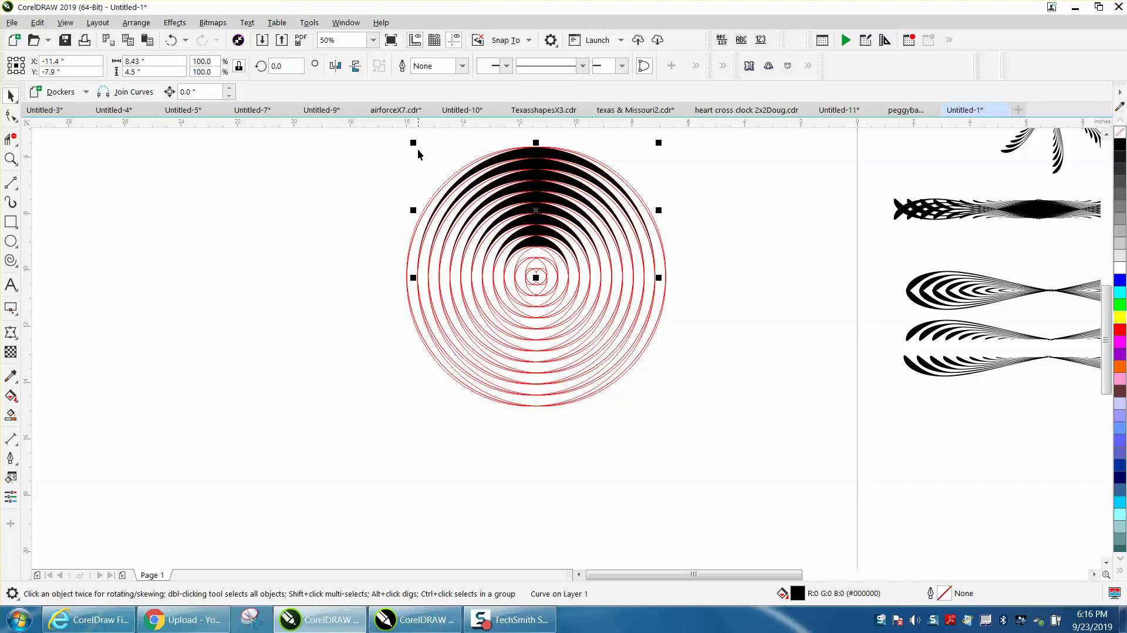
mouse_move(382, 151)
mouse_down()
mouse_move(542, 294)
mouse_move(764, 425)
mouse_up()
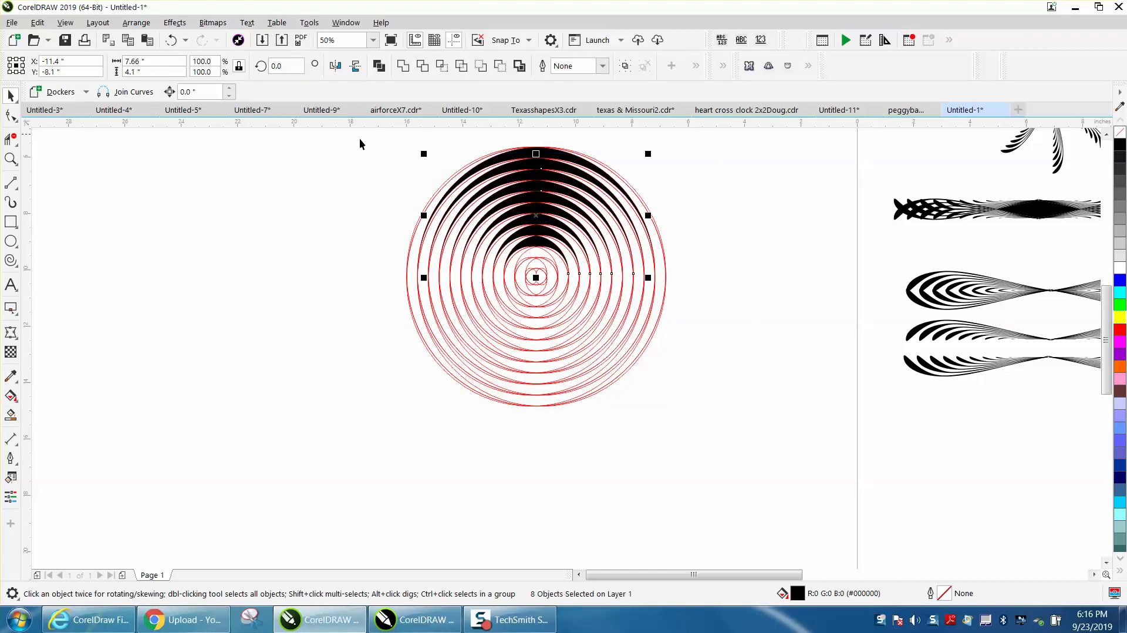
drag(359, 138, 766, 440)
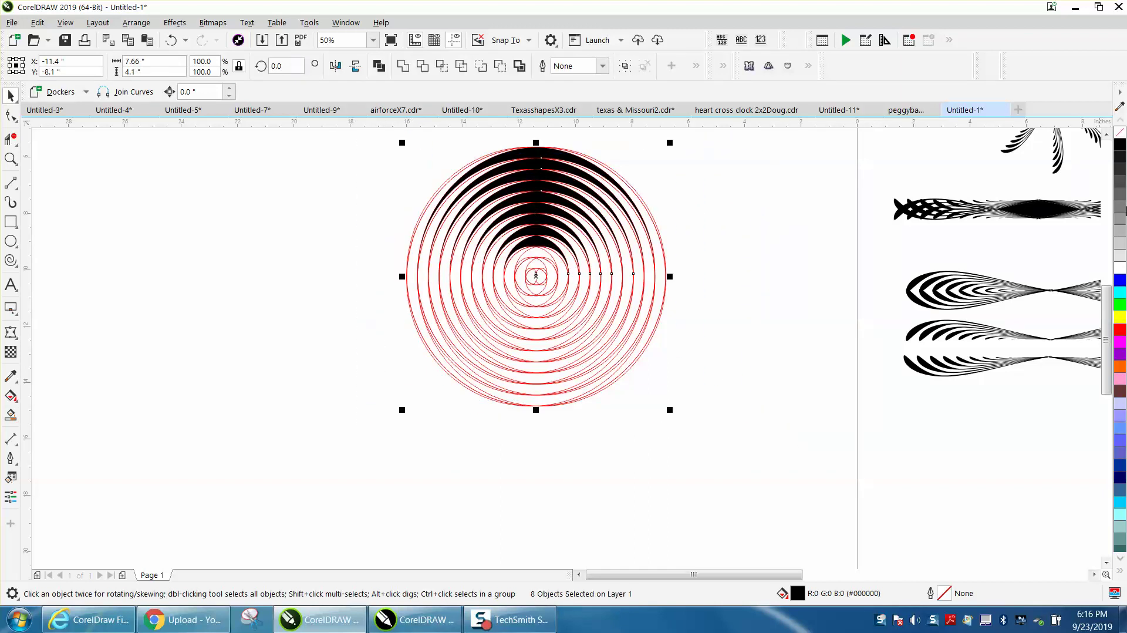
right_click(1120, 137)
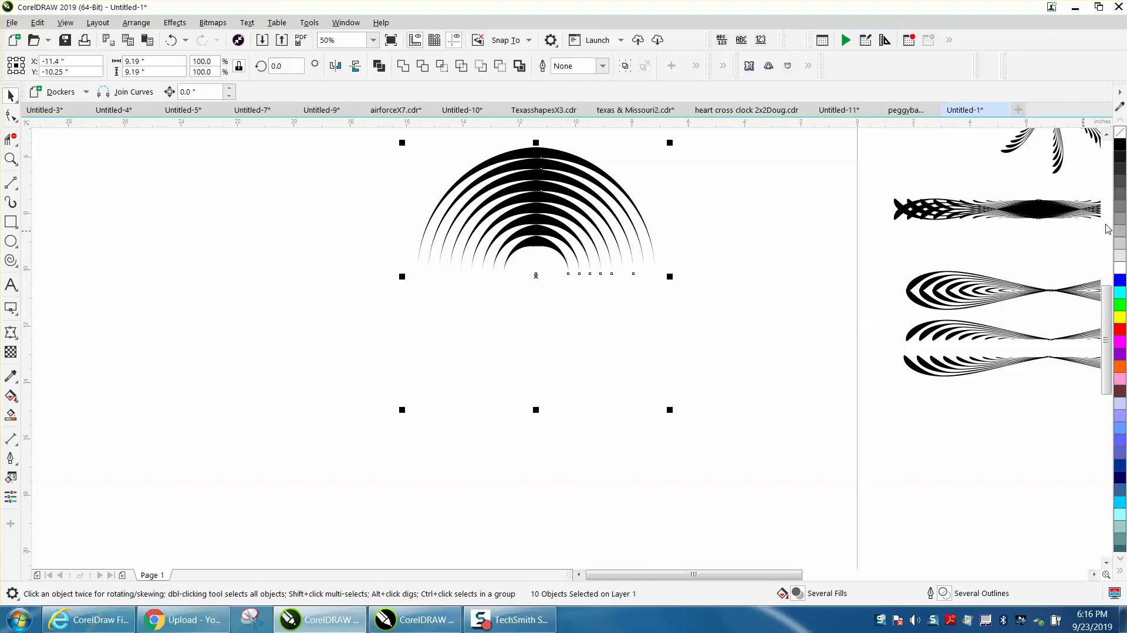
Marquee-select the black arc bands together.
click(707, 227)
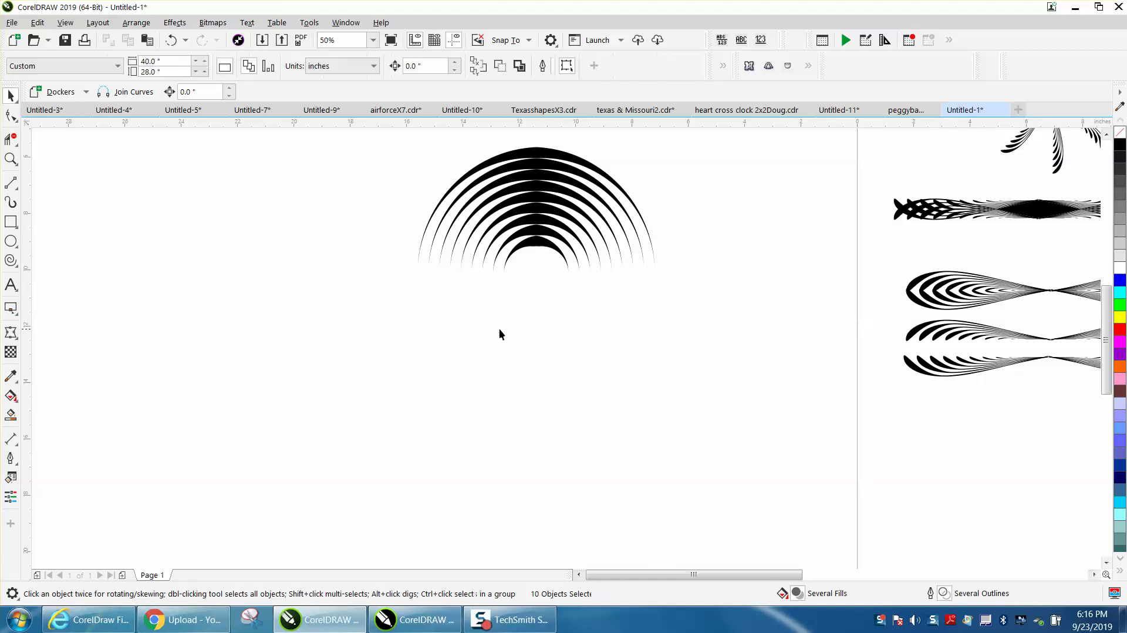
click(461, 292)
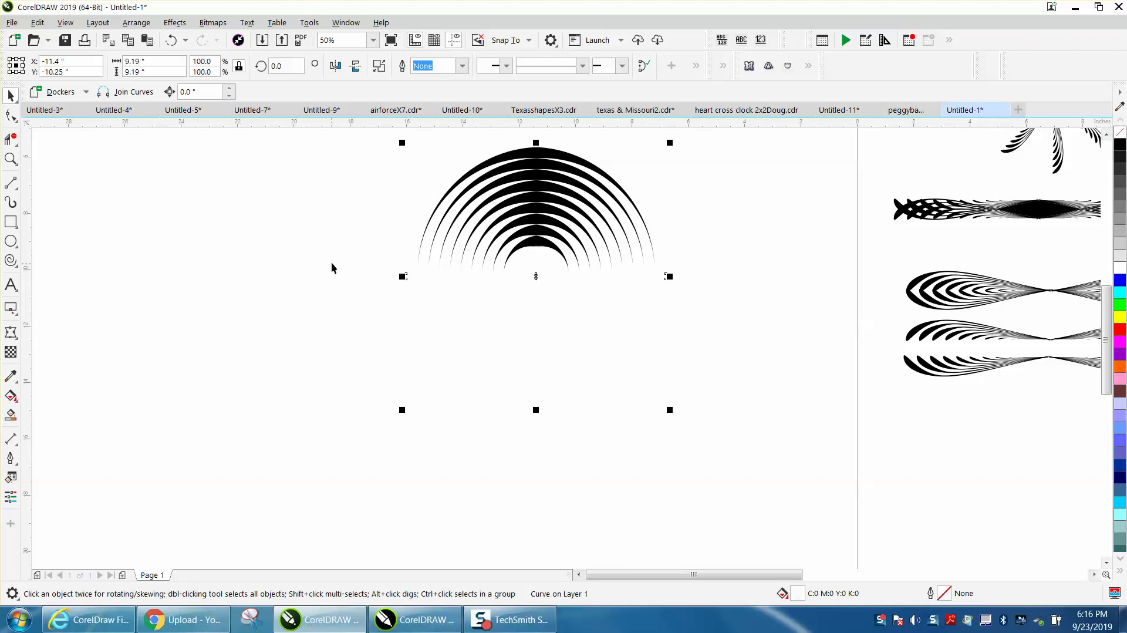
drag(331, 261, 778, 431)
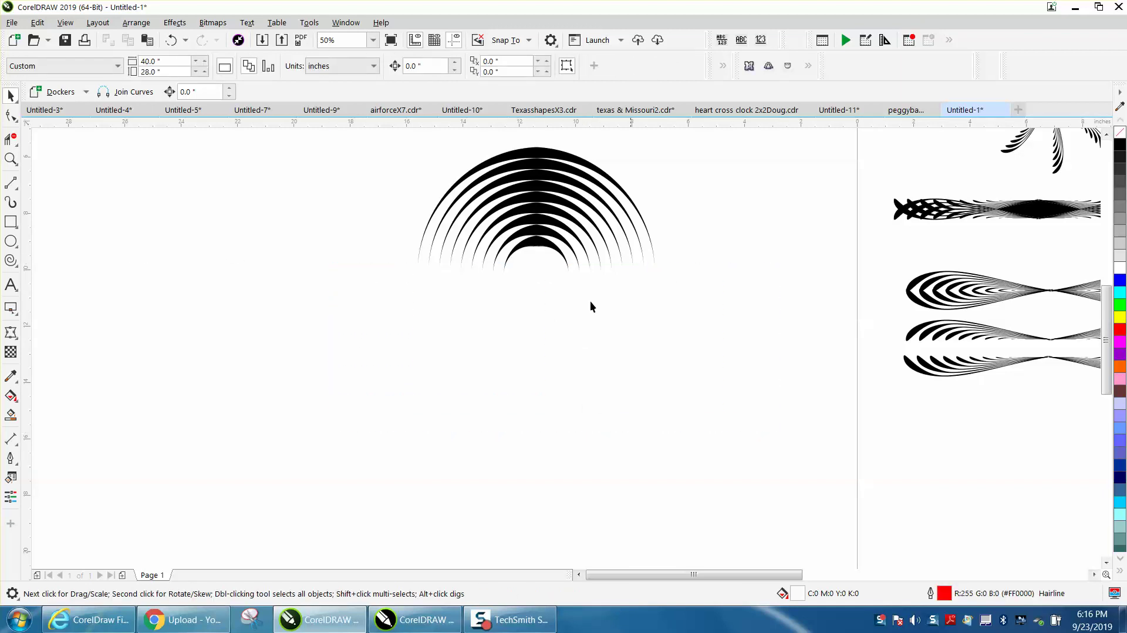
drag(392, 152, 702, 285)
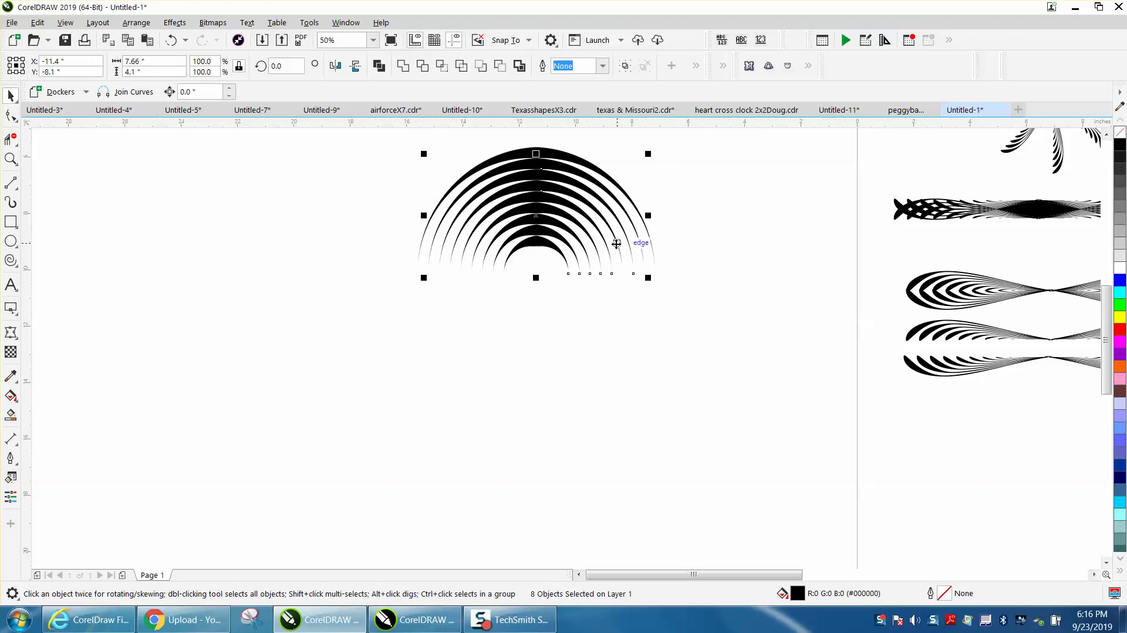
scroll(615, 241, down, 1)
Select the nine black arc bands and group them with Arrange > Group > Group.
drag(480, 172, 667, 276)
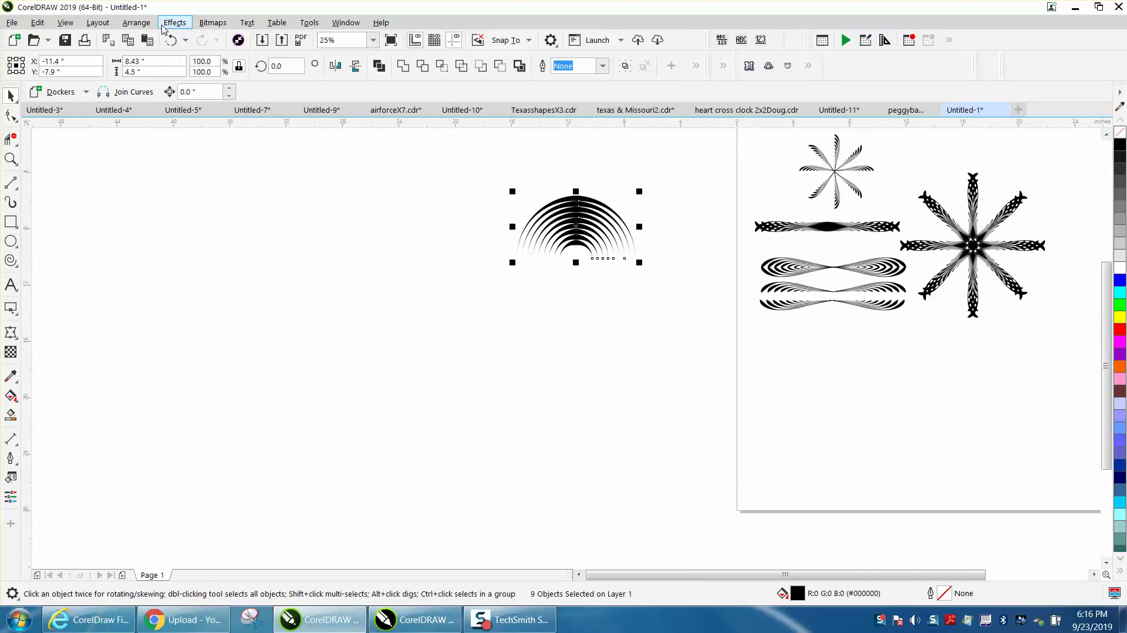
click(137, 23)
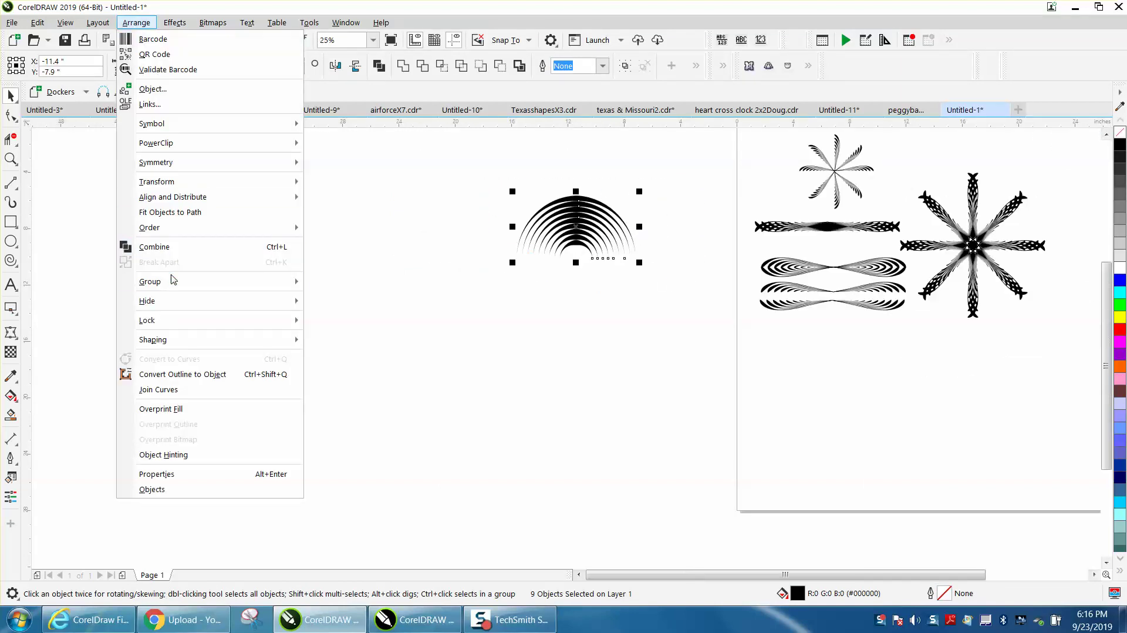
mouse_move(271, 286)
click(332, 283)
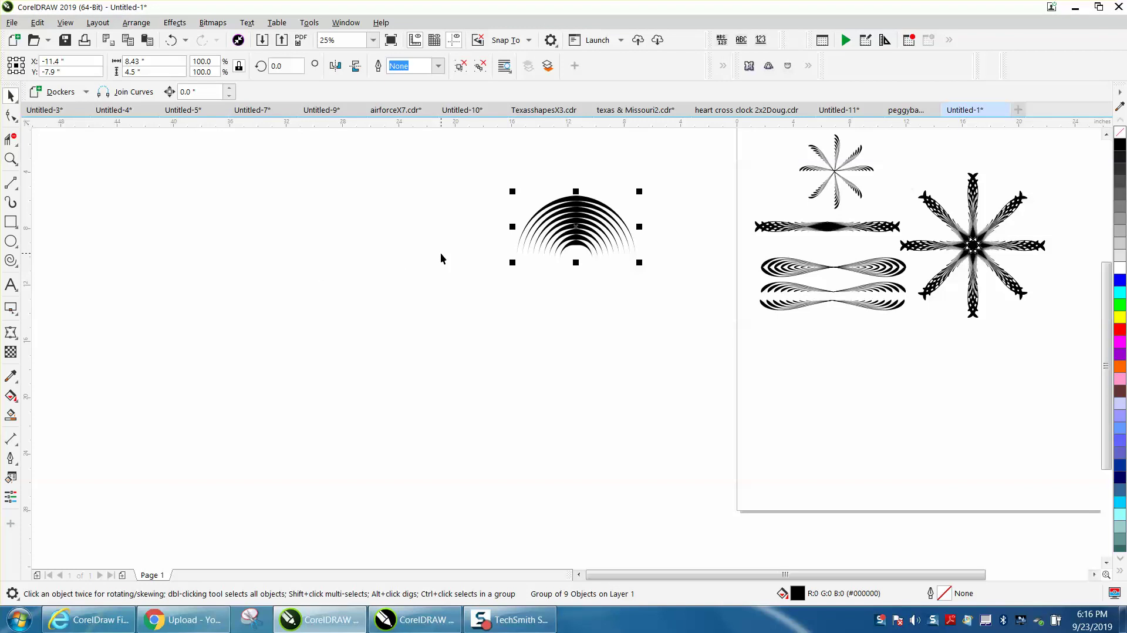
click(11, 159)
Envelope the arc group's top centre down to the bottom, then stretch it to 13.38 inches wide.
drag(501, 185, 665, 274)
click(10, 332)
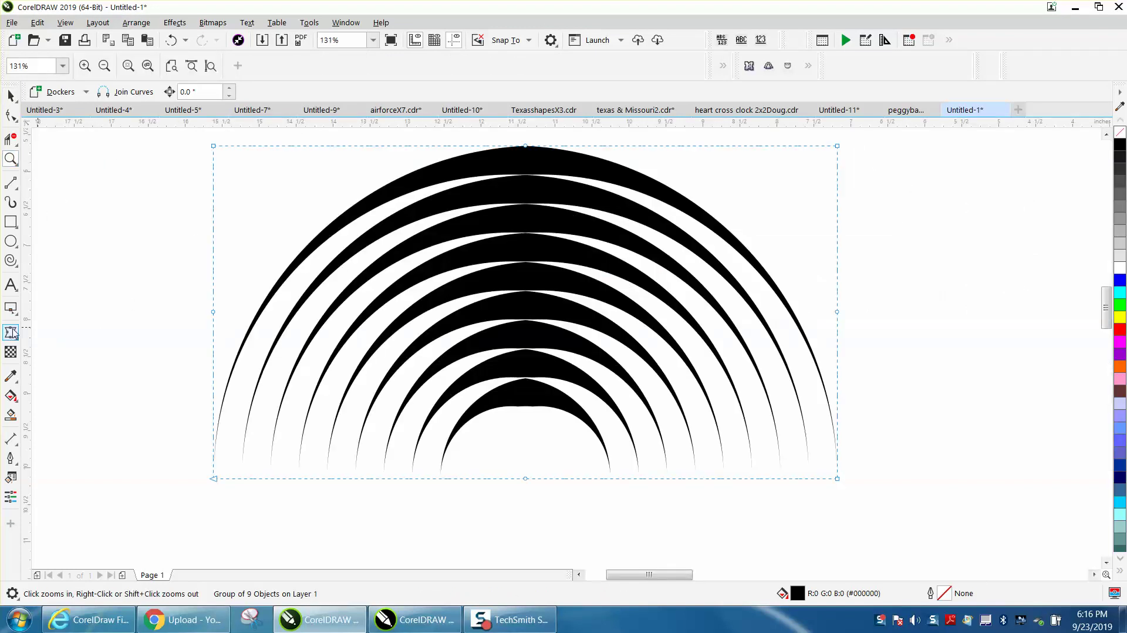
drag(525, 148, 525, 478)
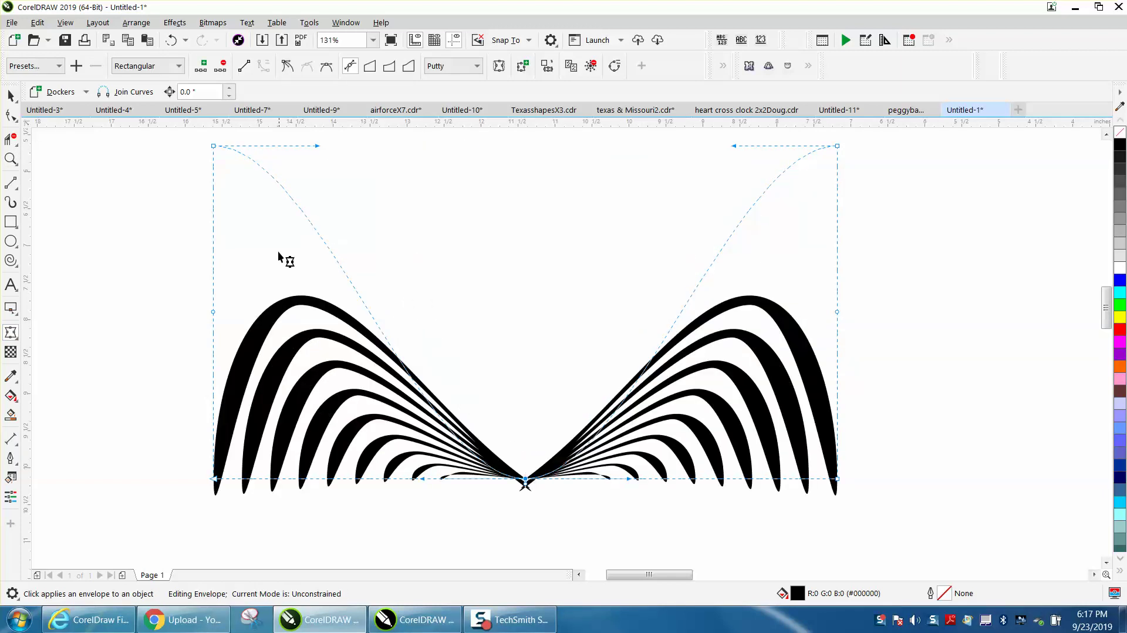
click(10, 95)
scroll(109, 132, down, 2)
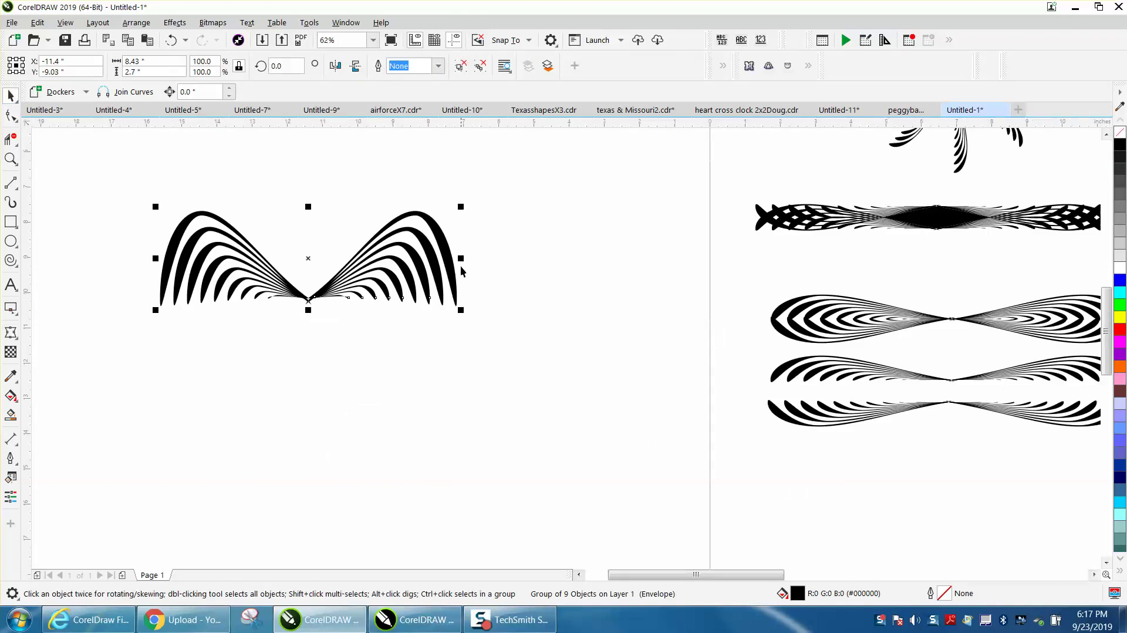
drag(462, 258, 635, 274)
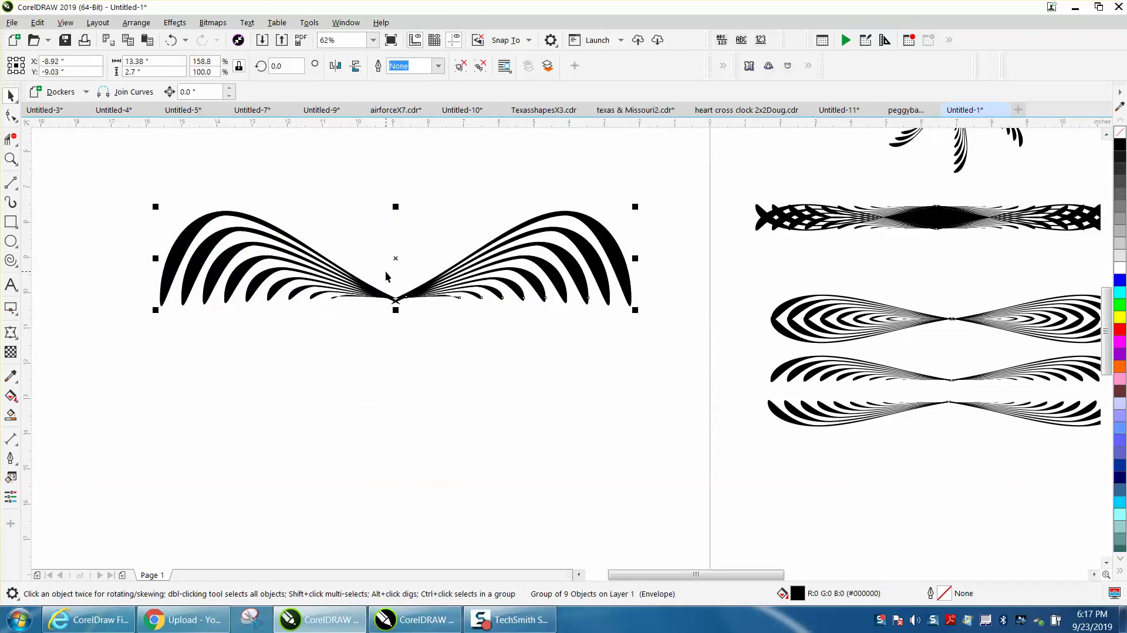
click(356, 67)
Select both wing groups, move them up, and stretch them to about 20.76 inches wide.
scroll(477, 176, down, 1)
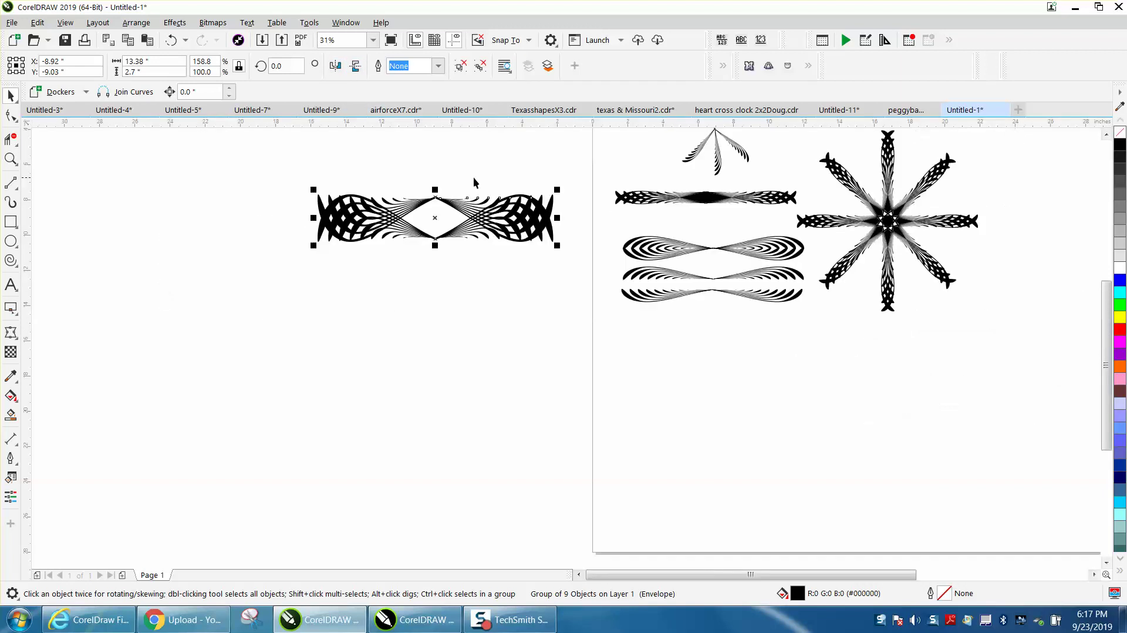
drag(282, 172, 604, 251)
drag(438, 242, 435, 219)
drag(434, 173, 434, 197)
drag(306, 208, 182, 211)
Select the square shape and the left wing group in turn, then deselect.
click(314, 269)
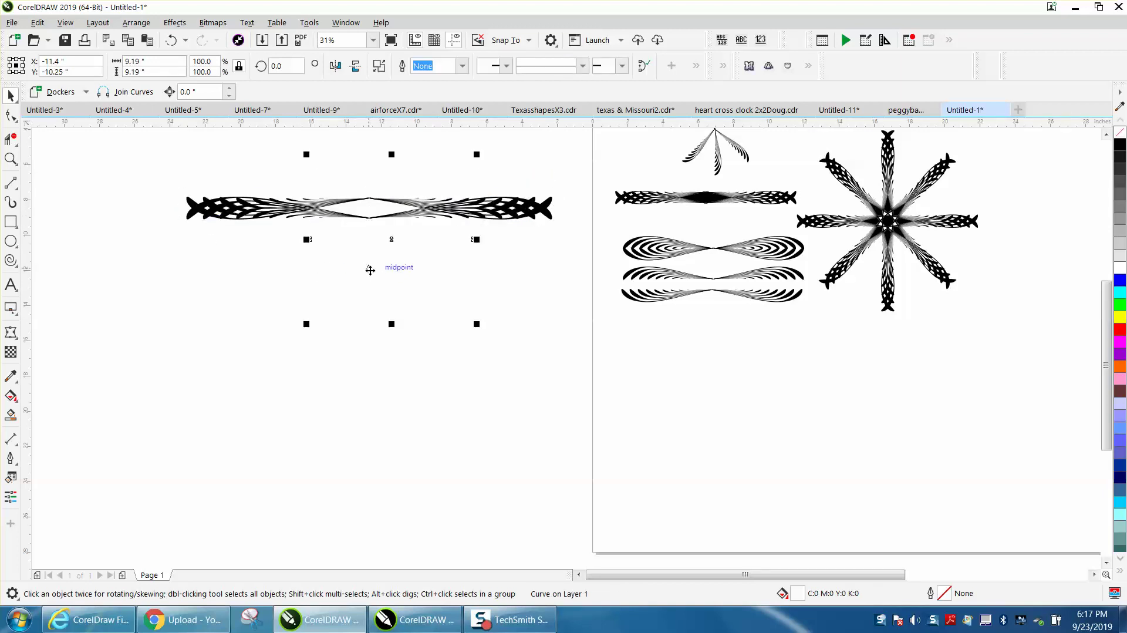
drag(280, 238, 529, 340)
click(392, 206)
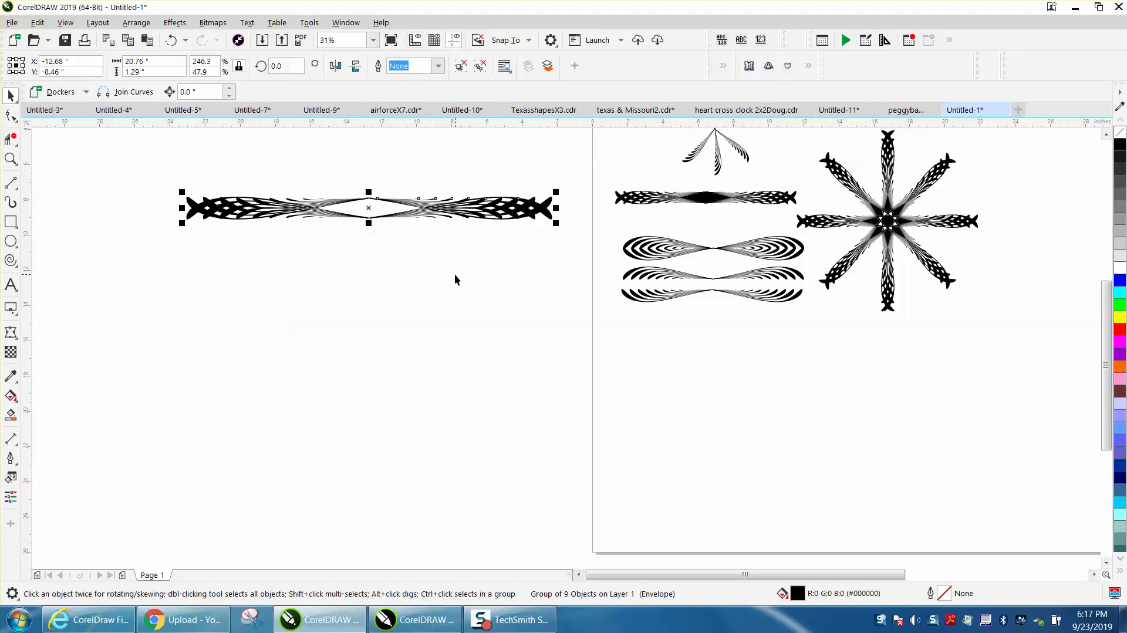
click(435, 273)
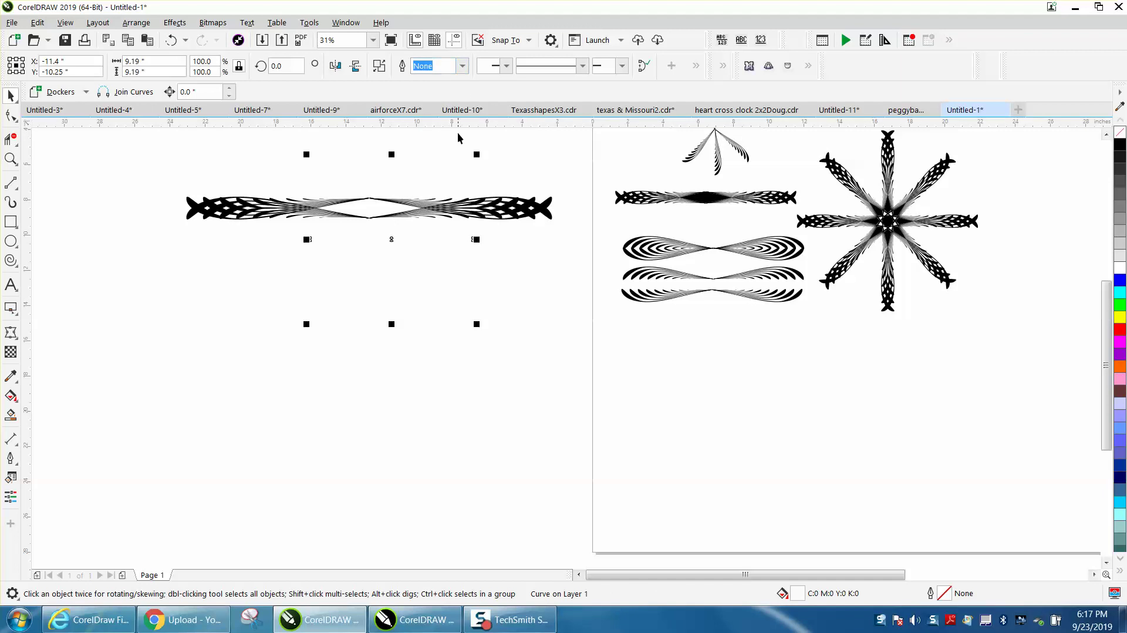
click(547, 144)
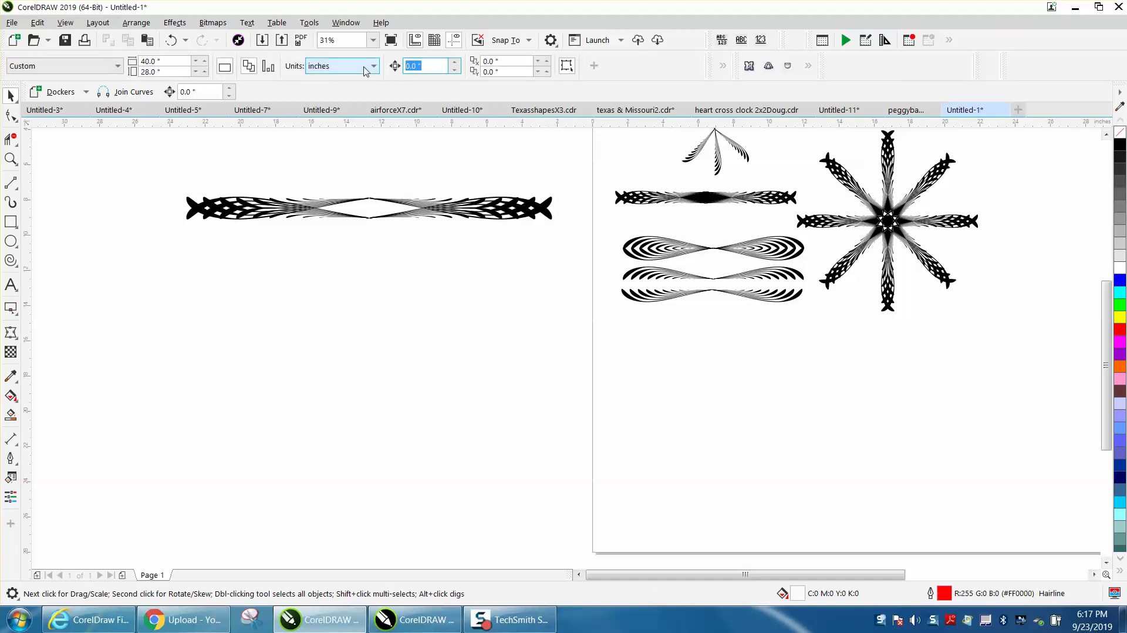
Set the nudge distance to 10 inches and nudge both wing groups down.
text(10)
key(Return)
click(531, 213)
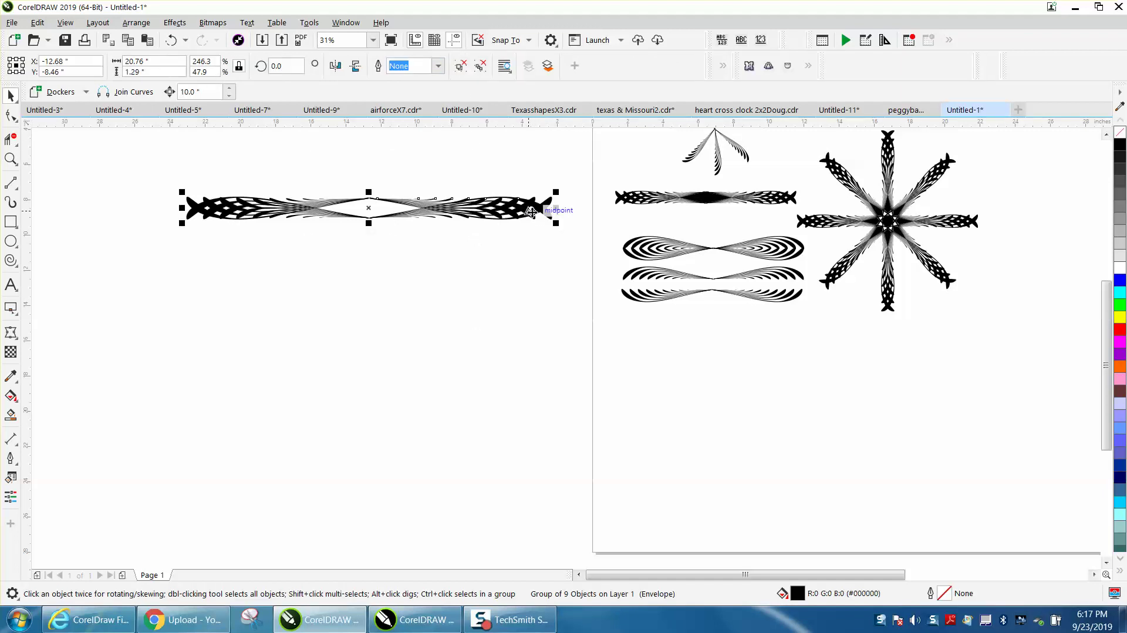
key(Down)
click(490, 208)
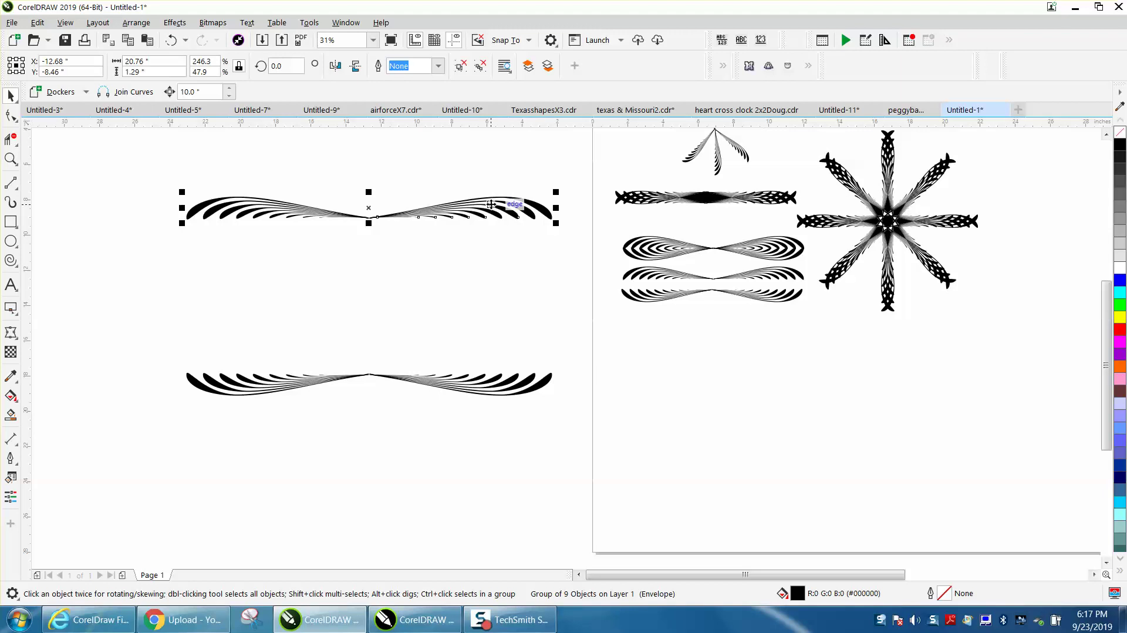
key(Down)
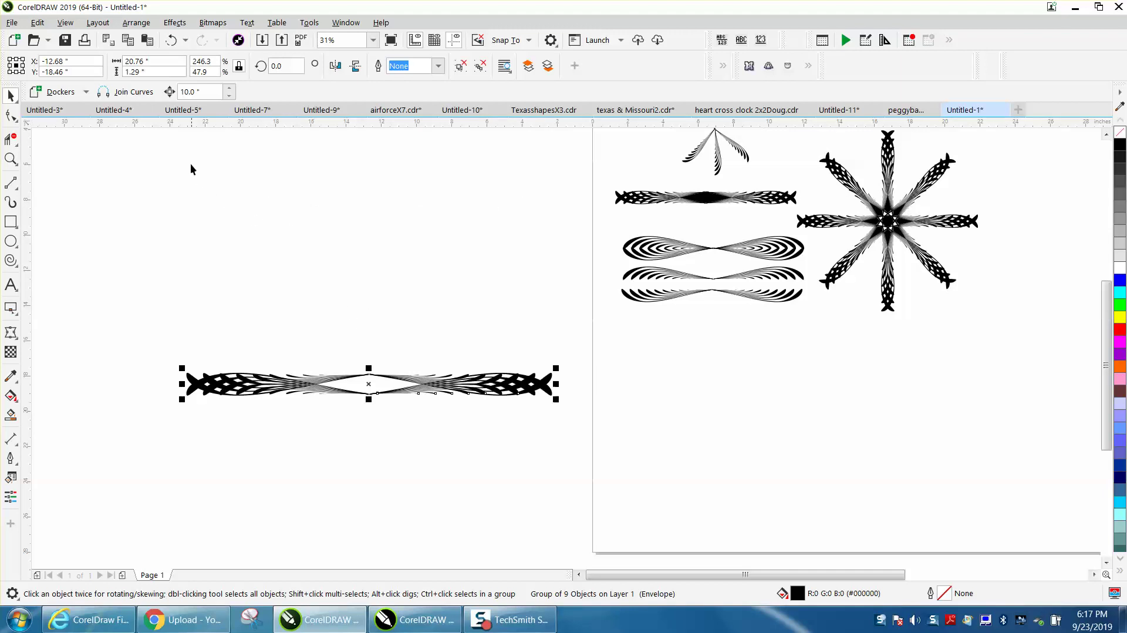
Select the leftover concentric-circle shape, give it a black outline, and delete it.
drag(165, 153, 450, 320)
drag(560, 354, 560, 353)
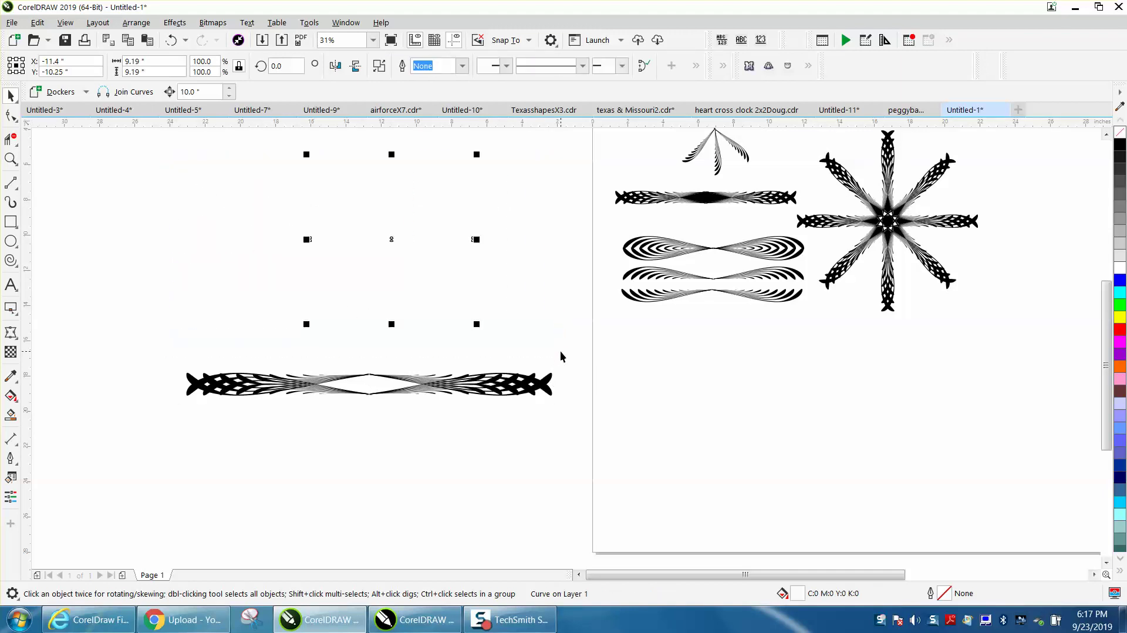
right_click(1120, 145)
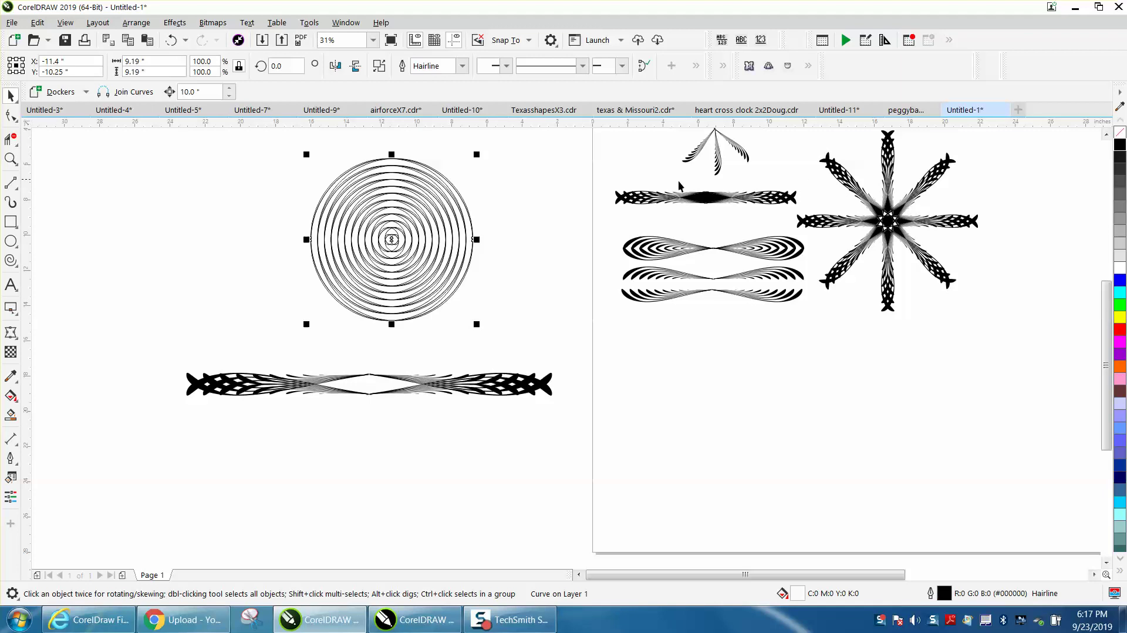
key(Delete)
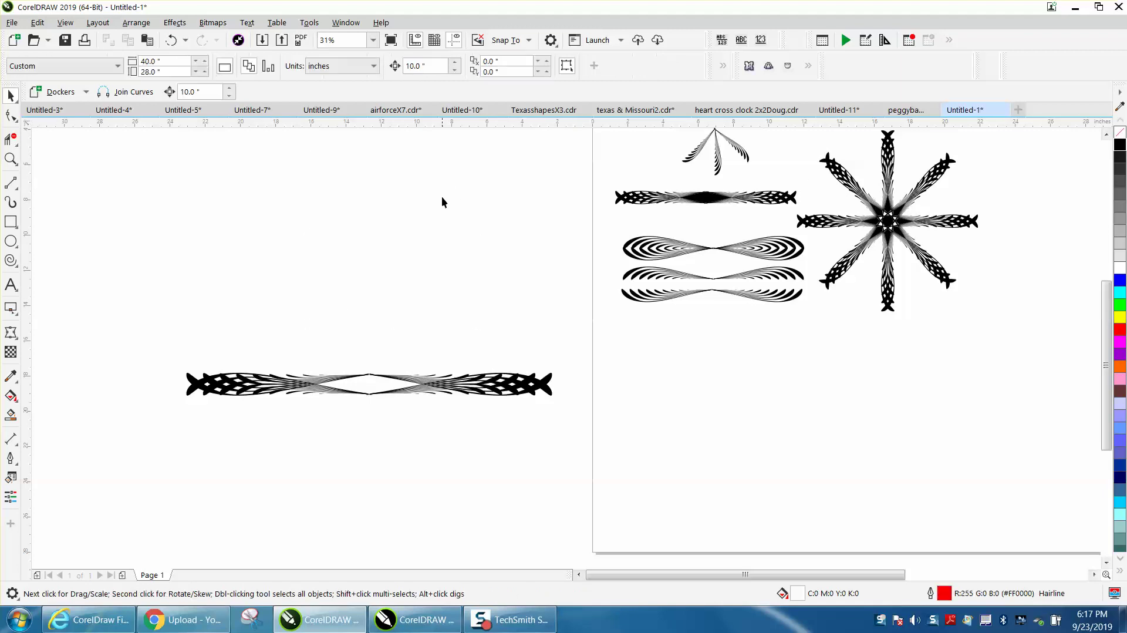
click(11, 160)
drag(159, 300, 747, 504)
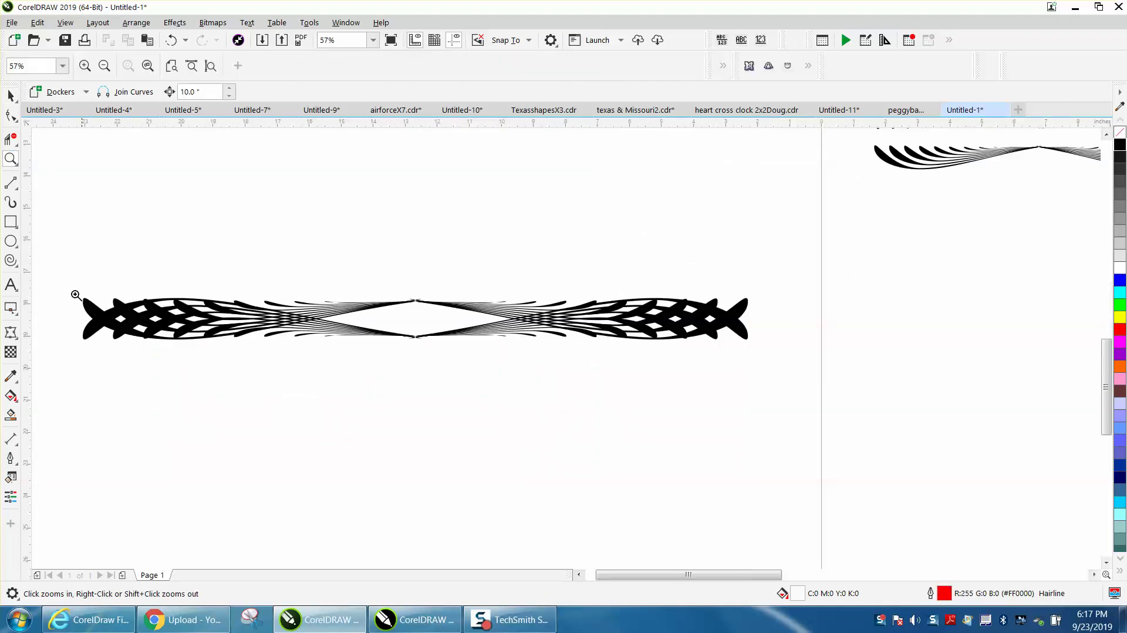
click(11, 414)
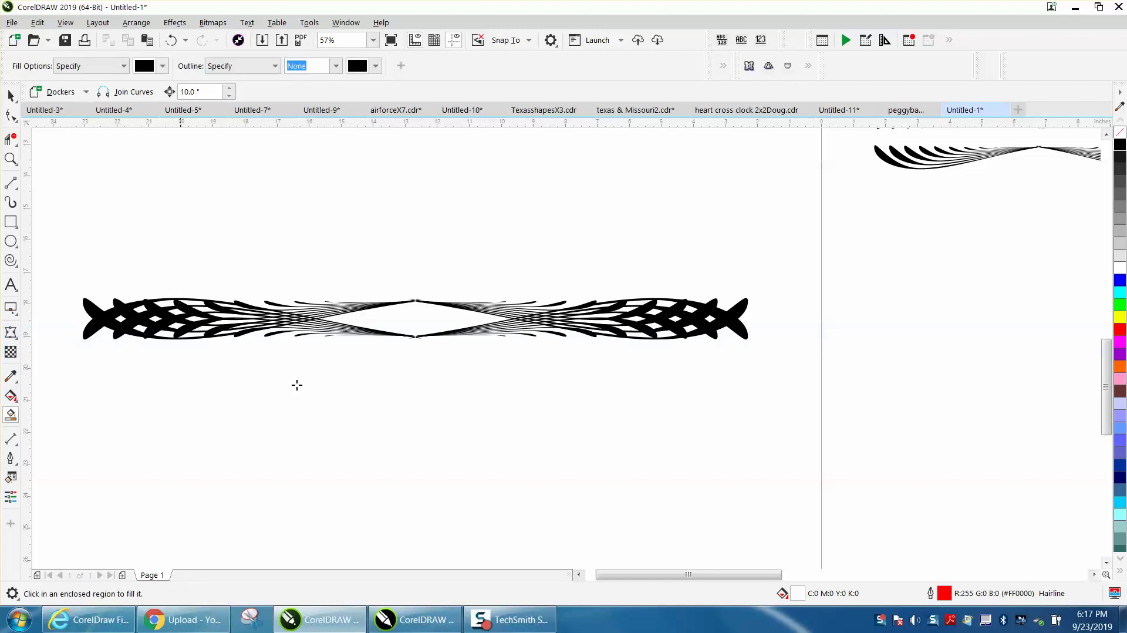
click(413, 329)
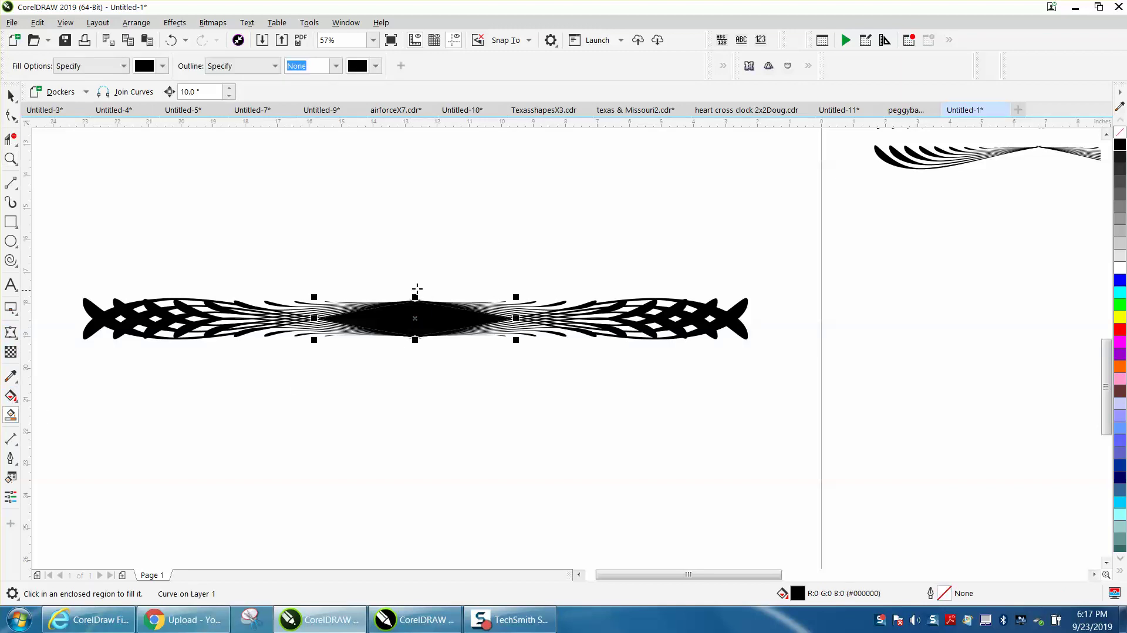
click(11, 95)
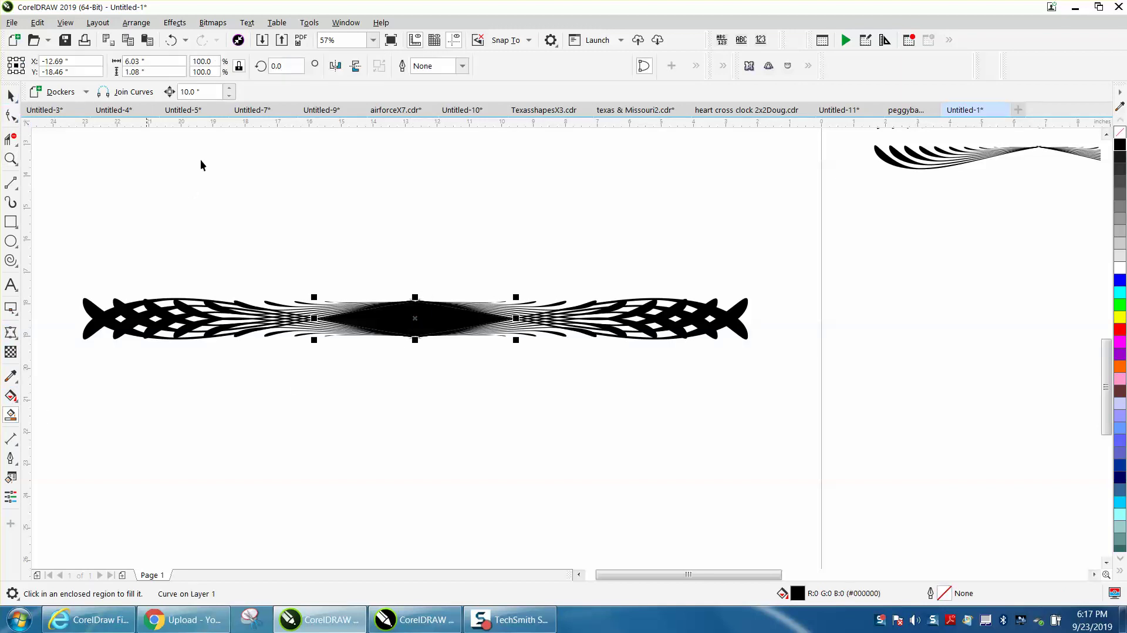
click(170, 40)
scroll(348, 203, down, 2)
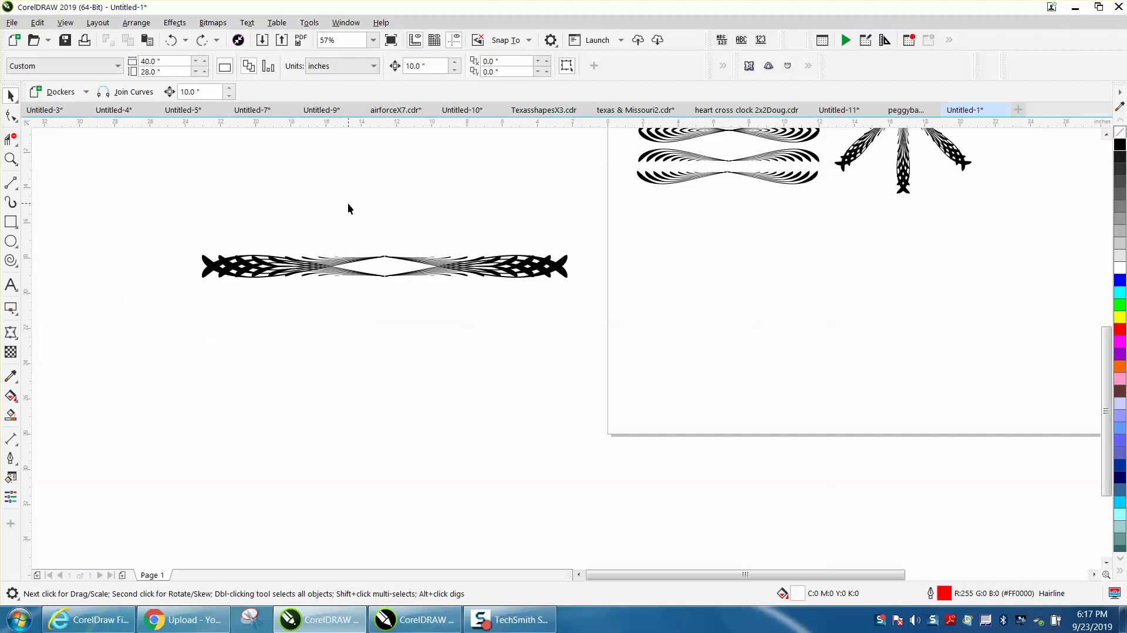
click(11, 95)
Duplicate the border ornament, rotate the copy 45°, and repeat with Ctrl+R for more arms.
drag(273, 272, 624, 350)
key(ctrl+v)
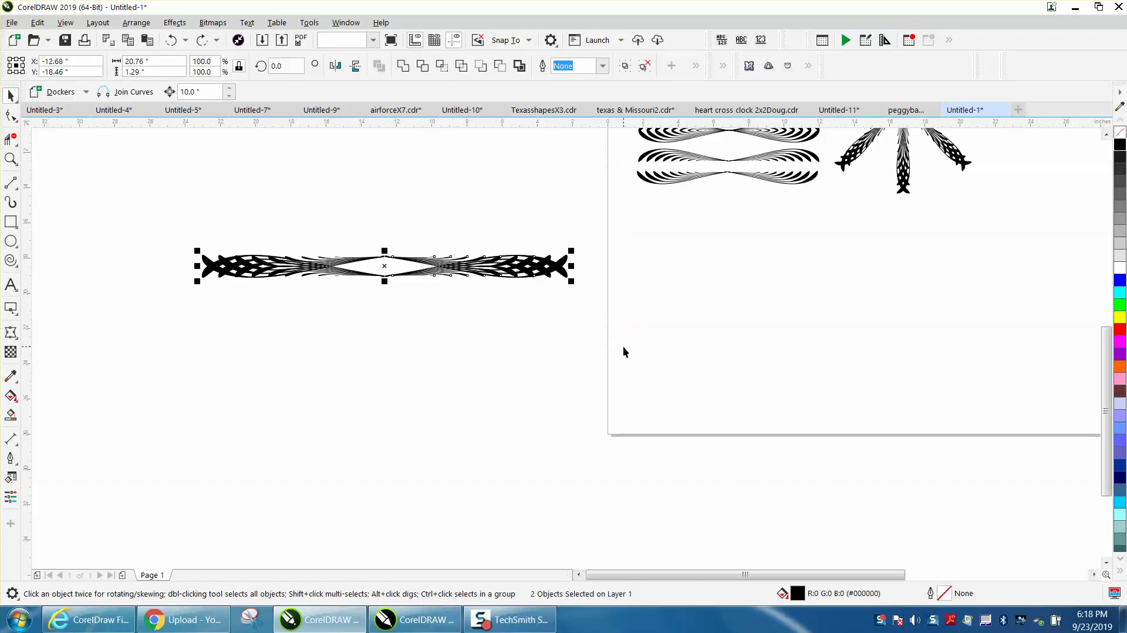
double_click(283, 66)
text(45)
key(Return)
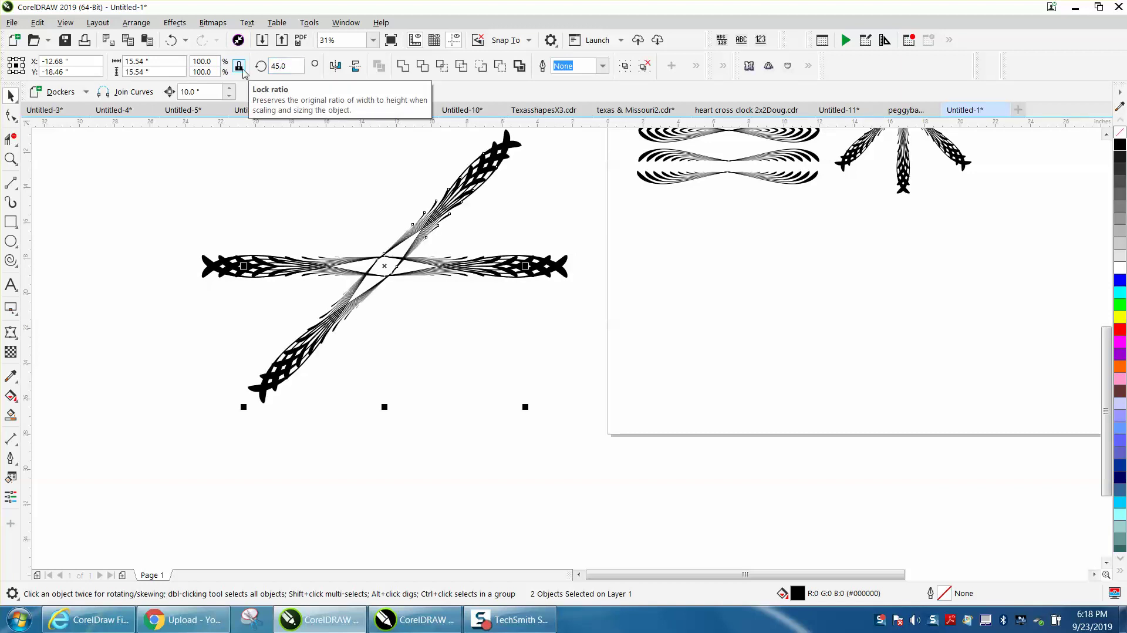
key(ctrl+r)
key(ctrl+r)
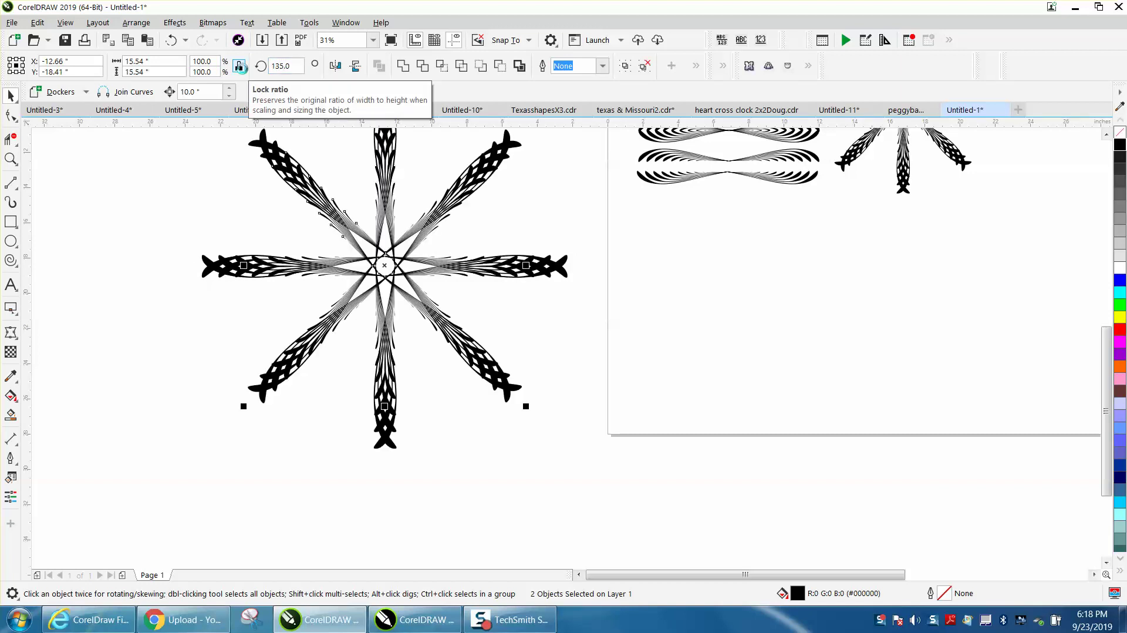
key(F3)
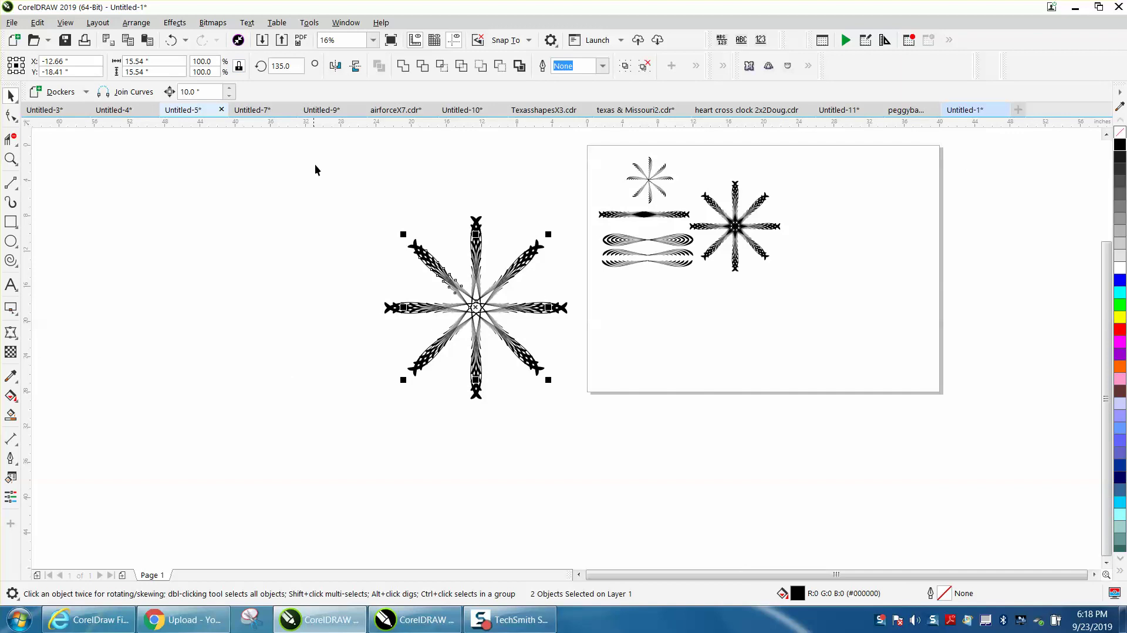
drag(334, 199, 567, 400)
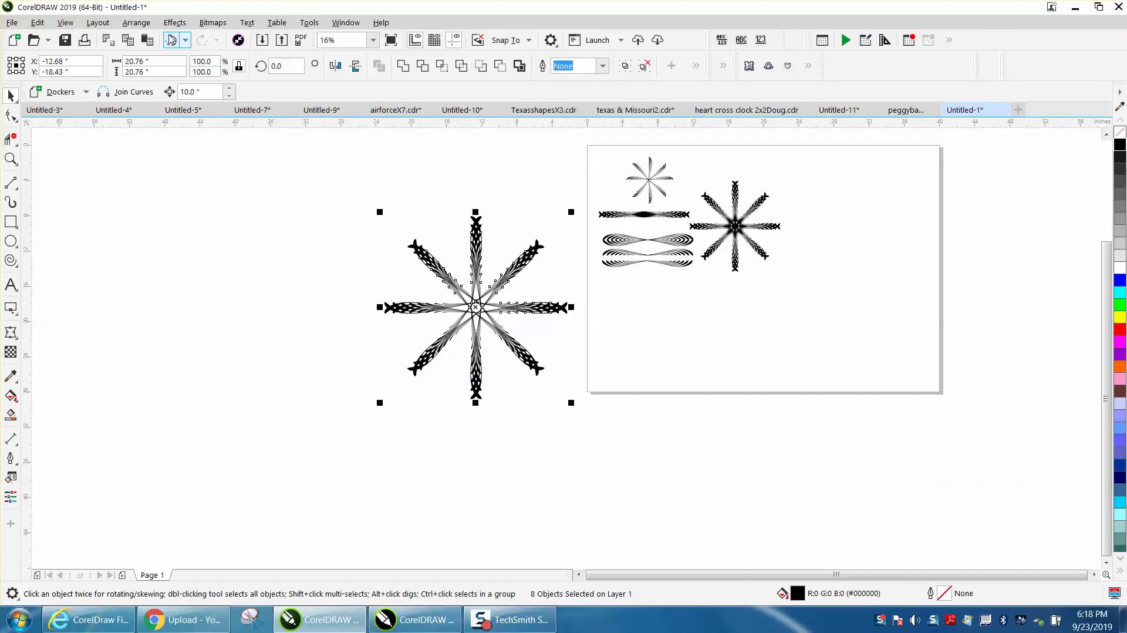
Undo the star copies, then move one arc group below and flip it upside down.
click(171, 40)
click(171, 40)
click(171, 40)
click(171, 40)
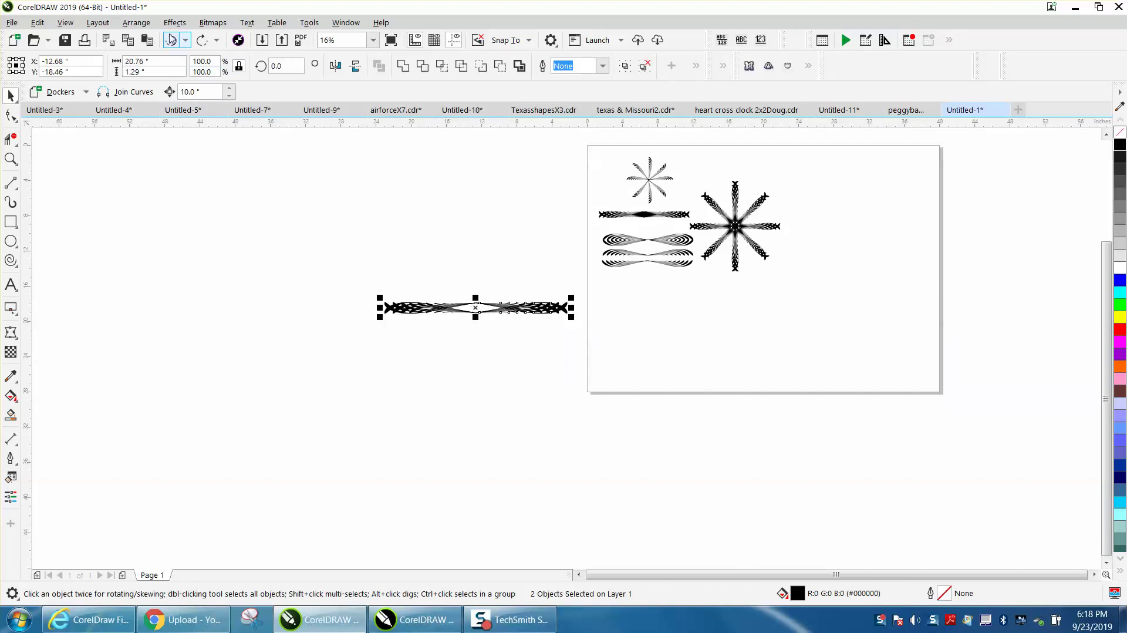
drag(530, 307, 530, 361)
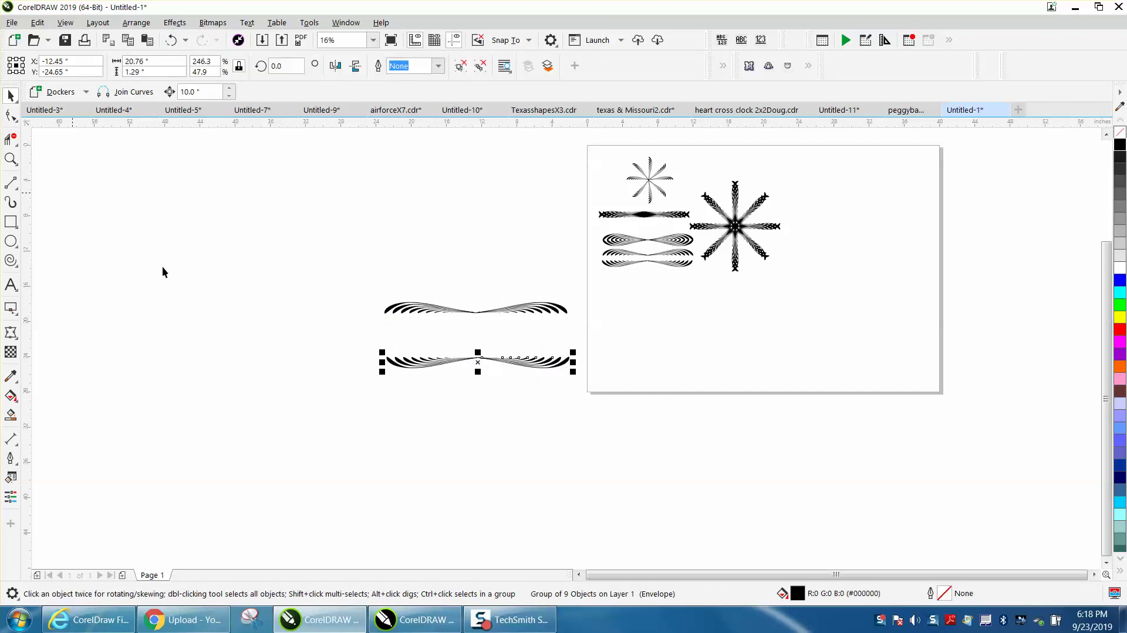
drag(478, 372, 480, 332)
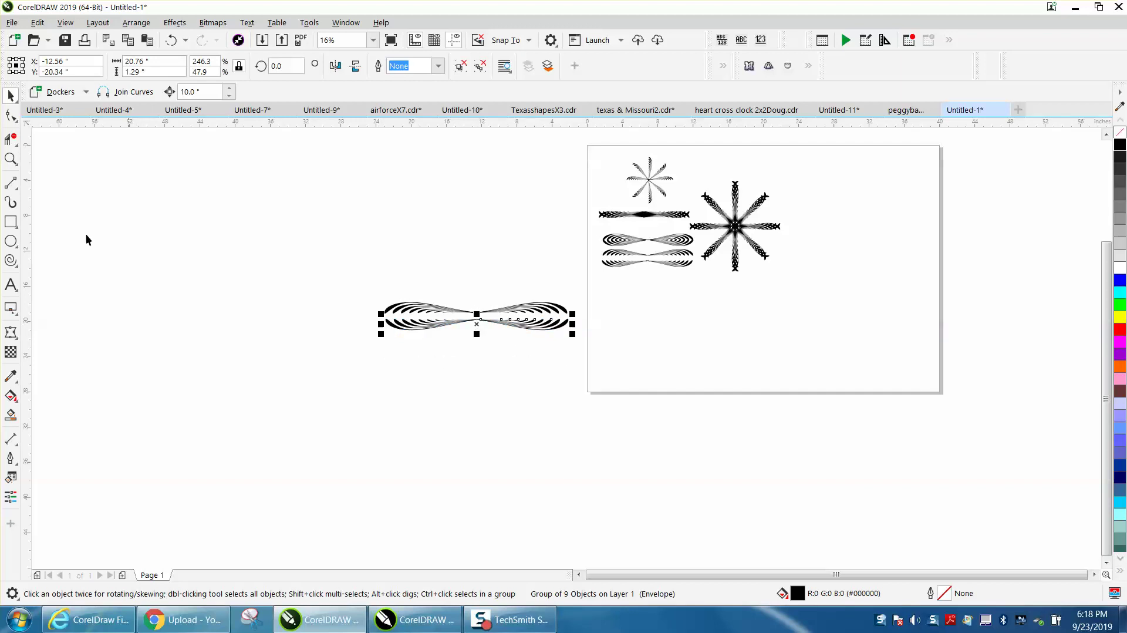
Mirror the lower arc group horizontally and vertically, and overlap it on the upper group.
click(10, 158)
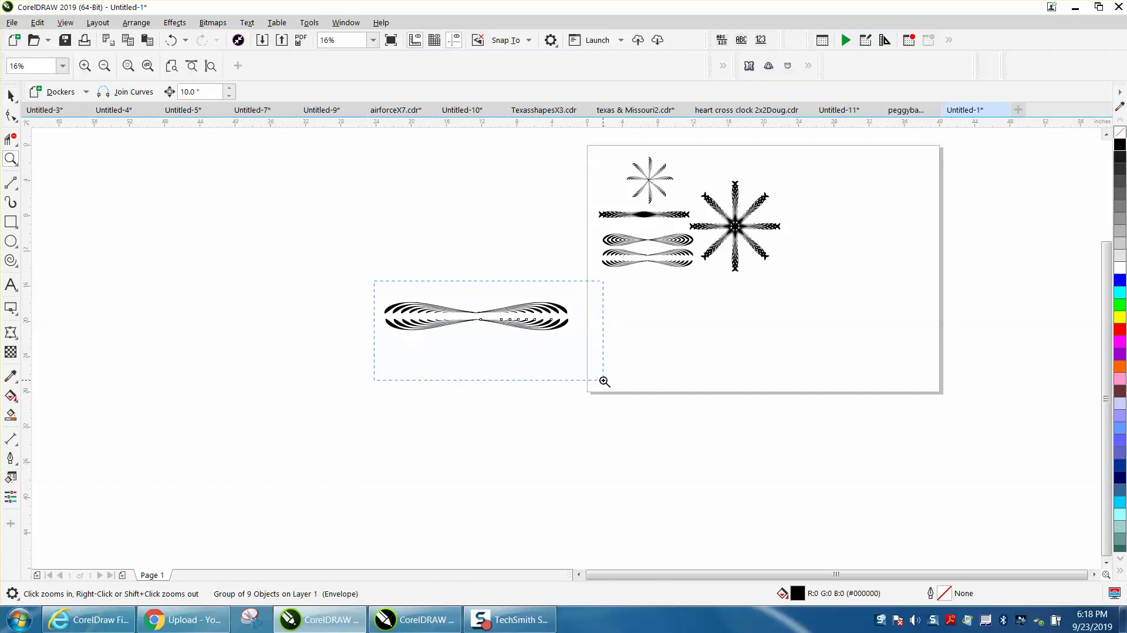
drag(605, 382, 605, 381)
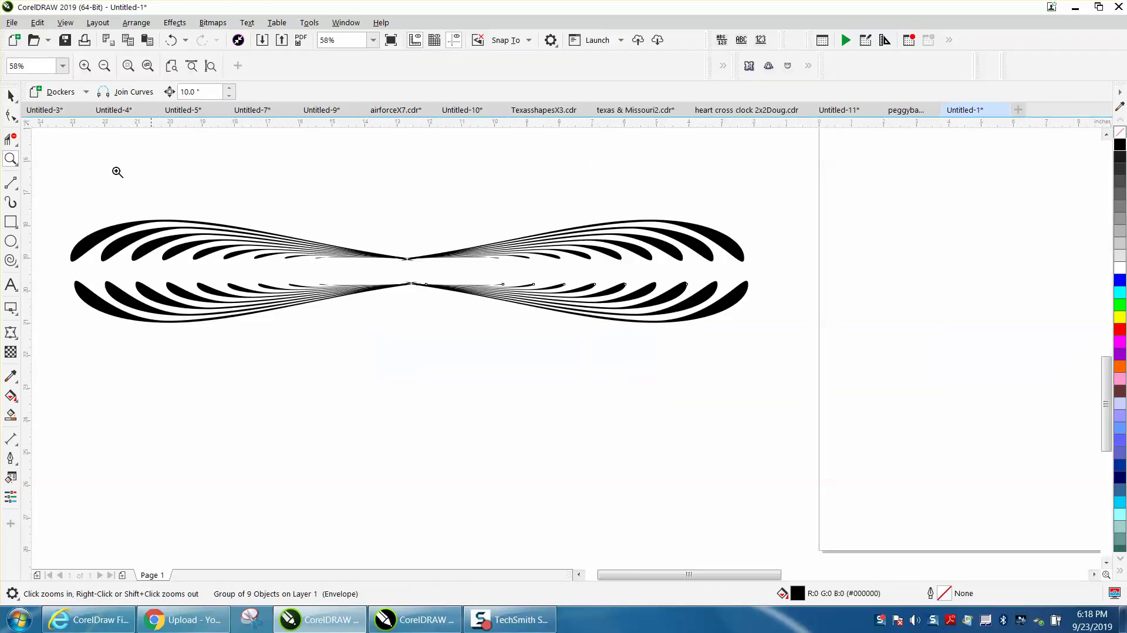
click(10, 95)
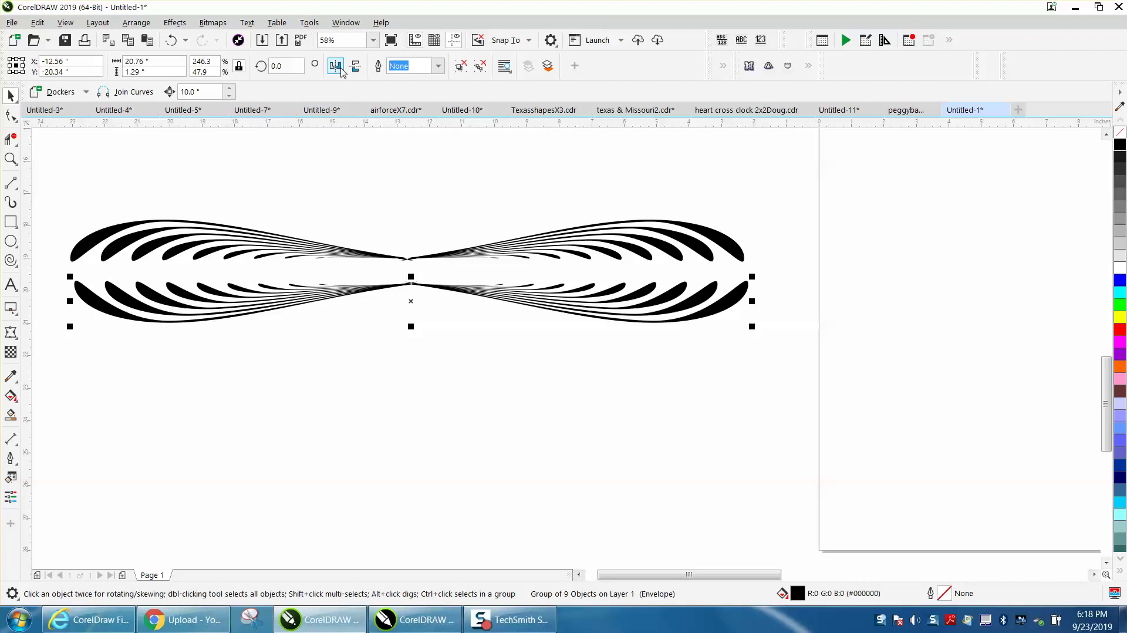
click(337, 65)
click(355, 67)
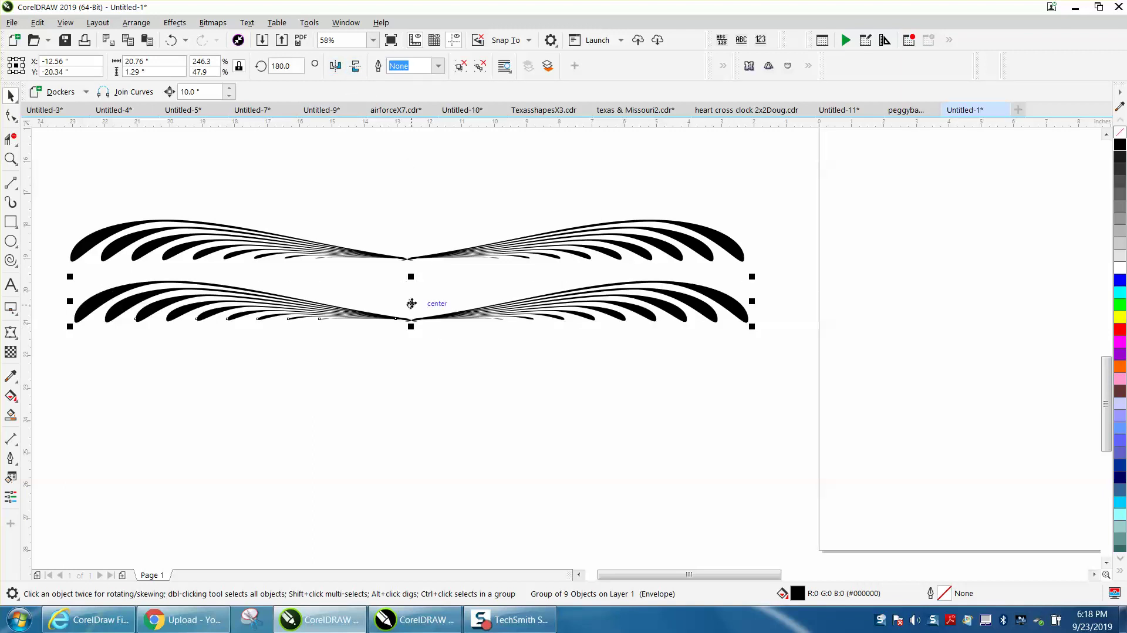
mouse_move(412, 303)
mouse_down()
mouse_move(406, 210)
mouse_move(409, 297)
mouse_up()
click(356, 65)
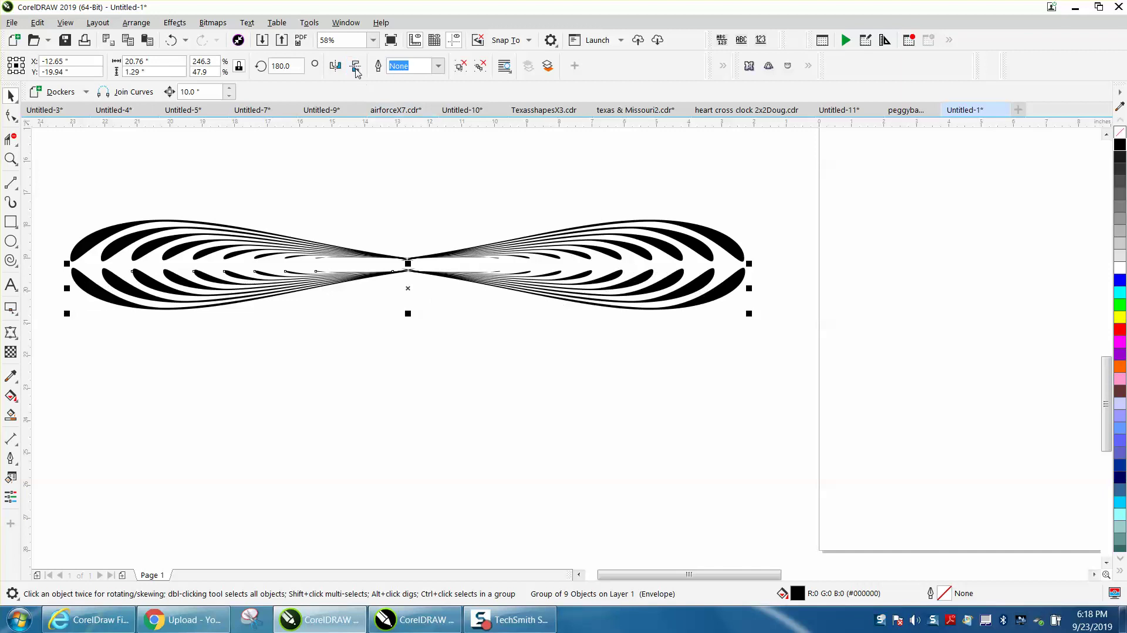
scroll(475, 219, down, 2)
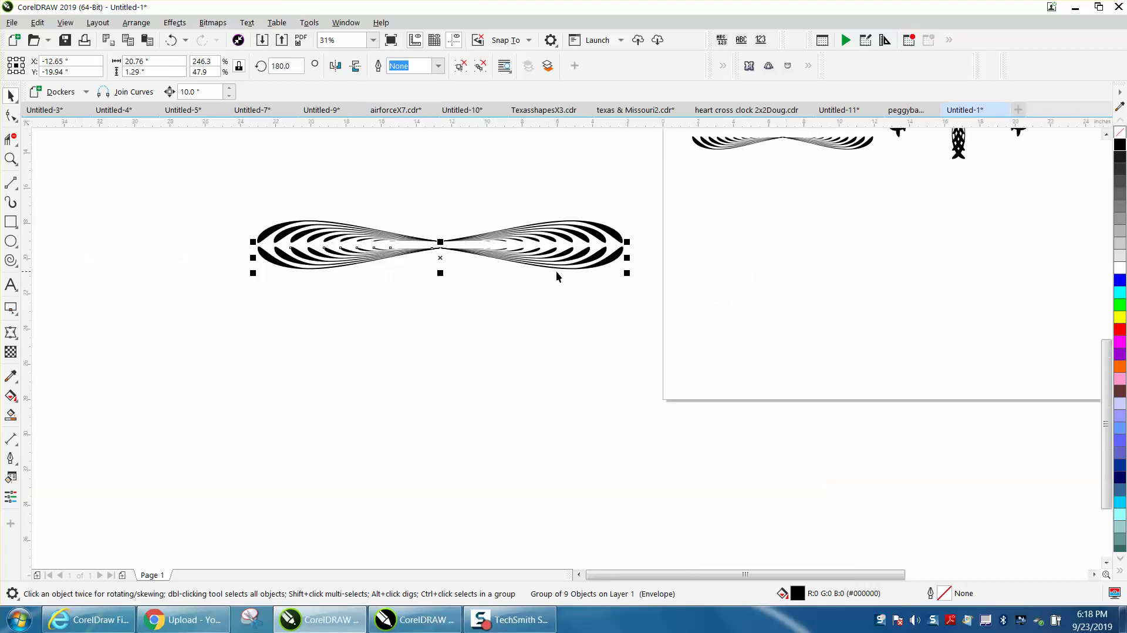
scroll(556, 276, down, 2)
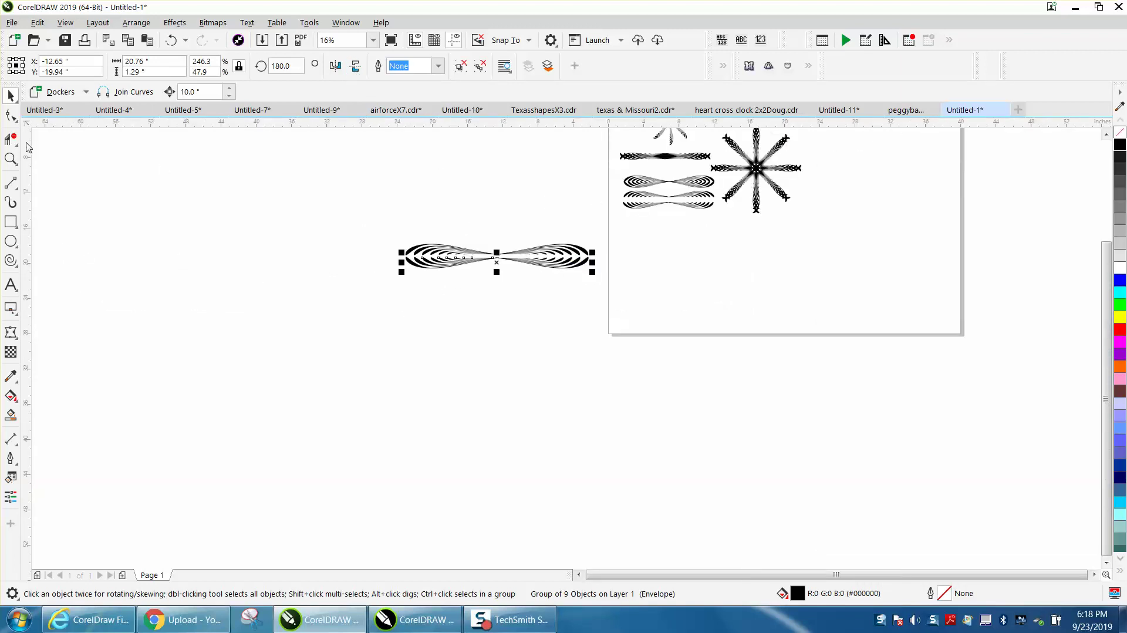
click(11, 159)
drag(626, 145, 818, 210)
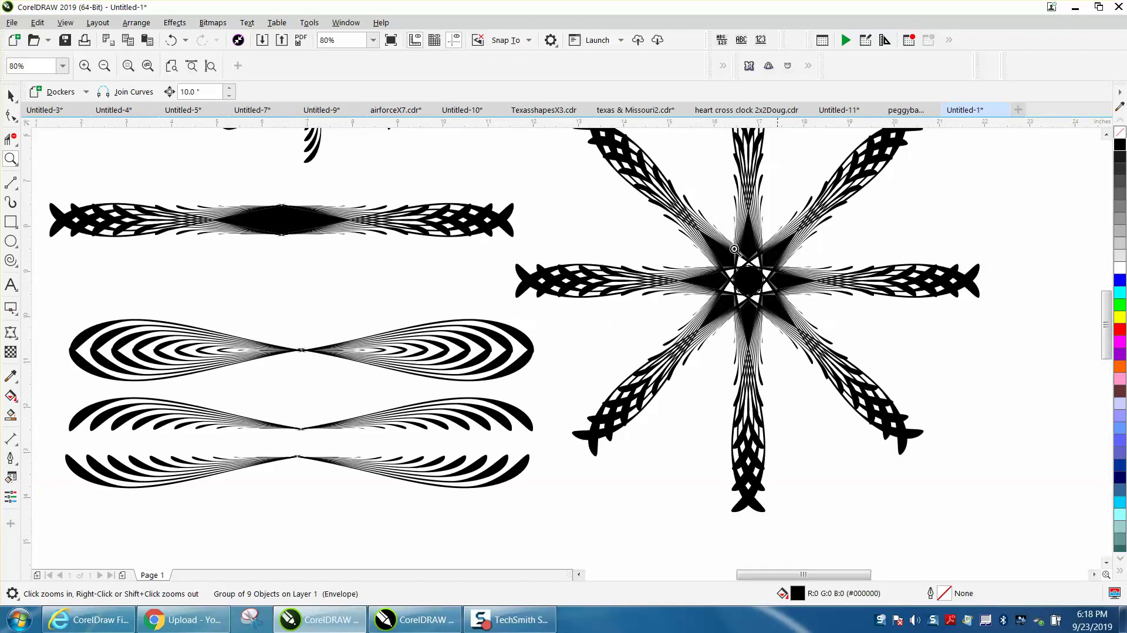
scroll(522, 253, down, 2)
scroll(519, 253, down, 2)
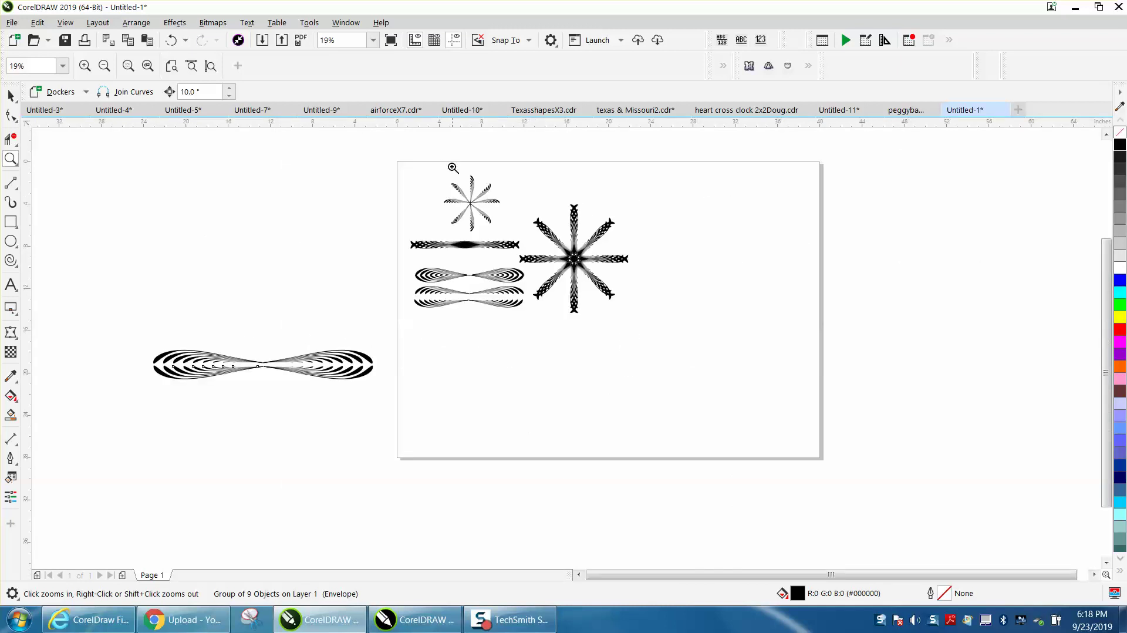
drag(451, 168, 542, 241)
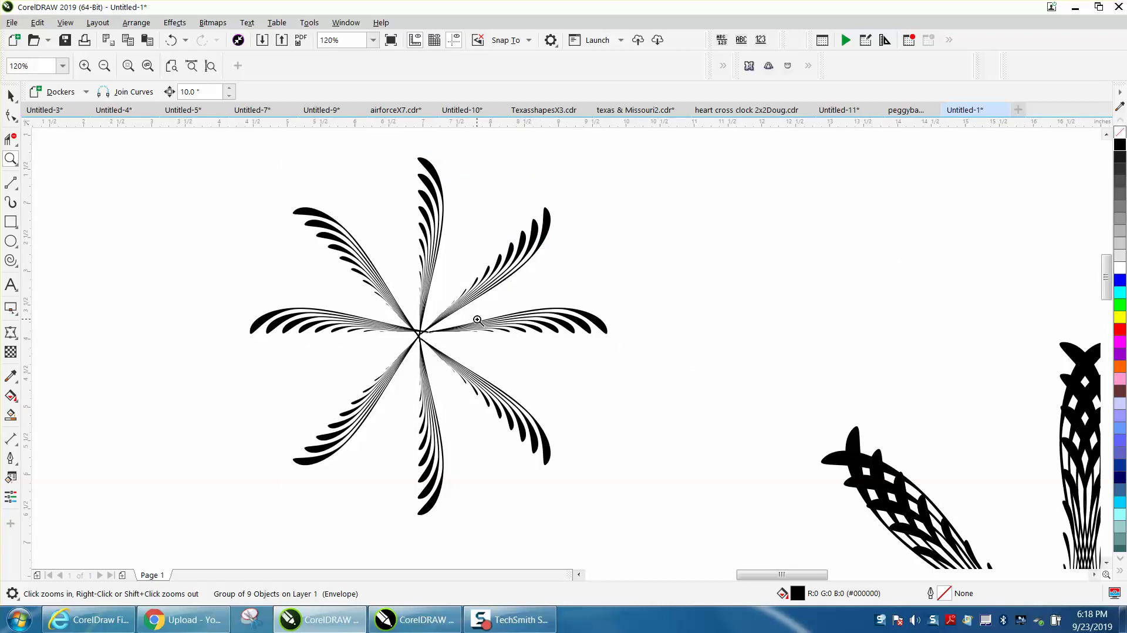
scroll(477, 319, down, 4)
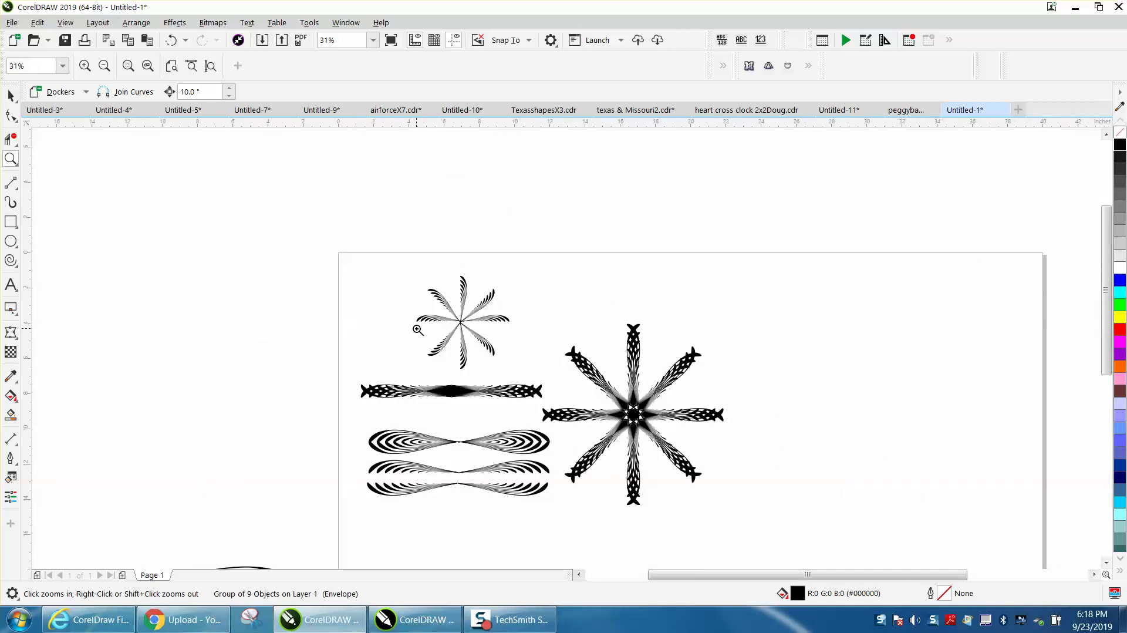
drag(371, 306, 557, 475)
drag(794, 544, 793, 542)
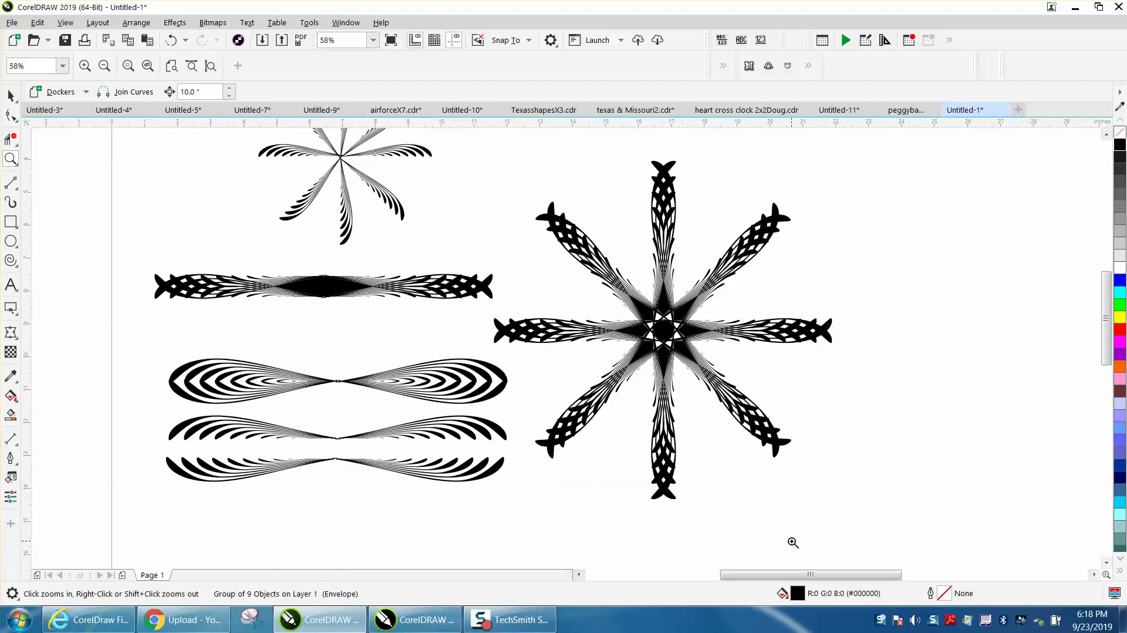